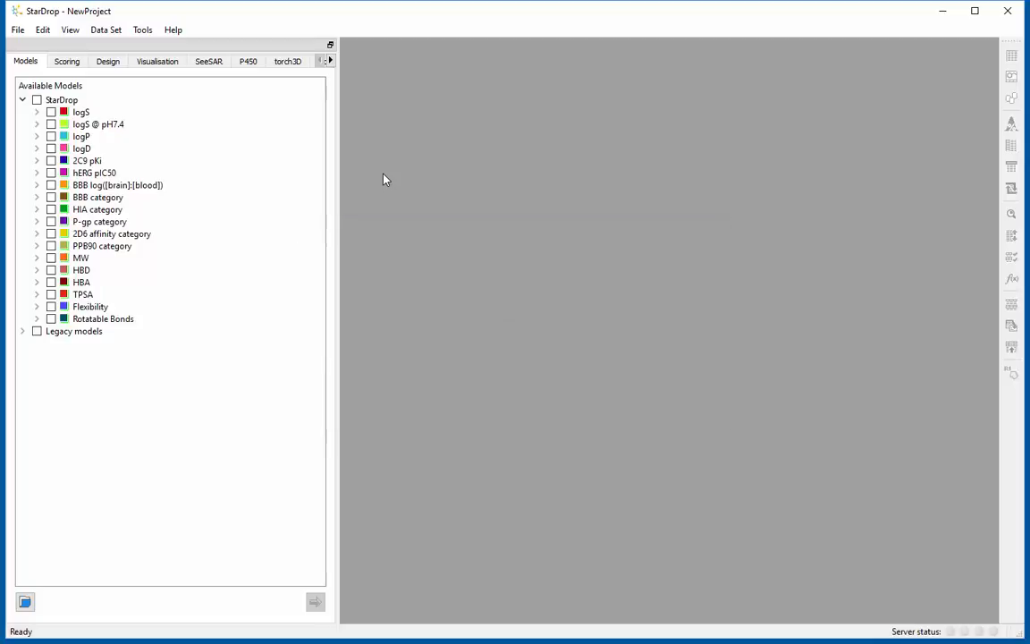
# - Open the Neurokinin2.sdproj project from the NK2 - Hit-to-Lead folder and browse through its compound table
pyautogui.click(18, 31)
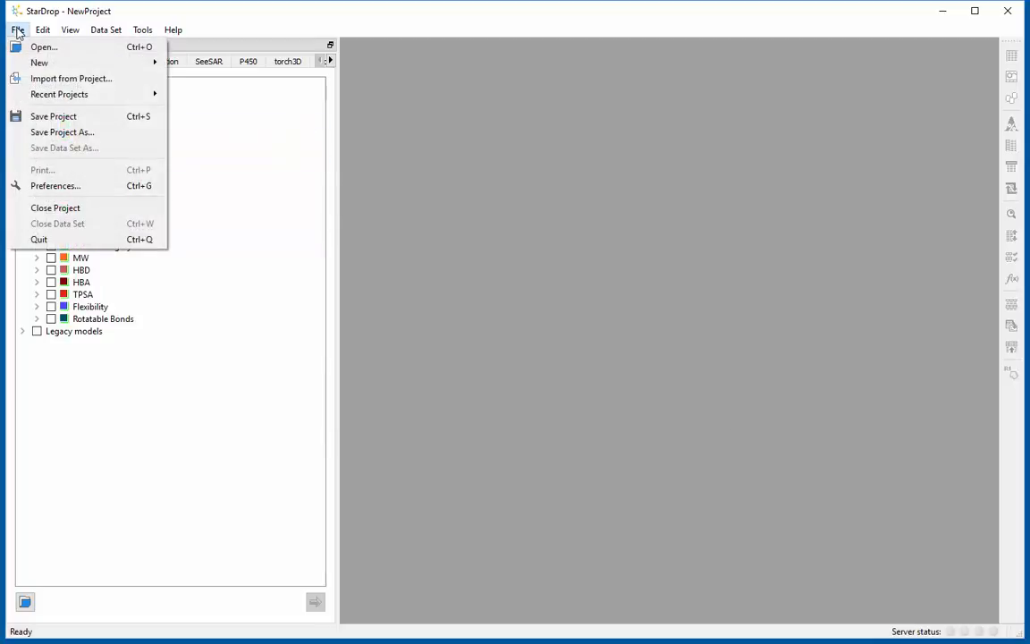
pyautogui.click(40, 46)
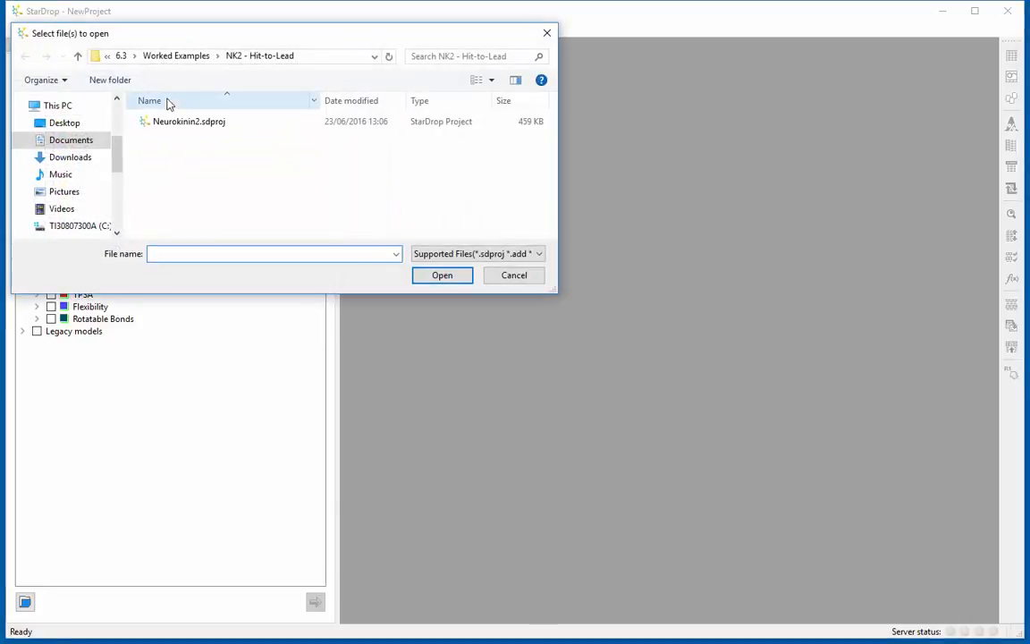
pyautogui.click(180, 121)
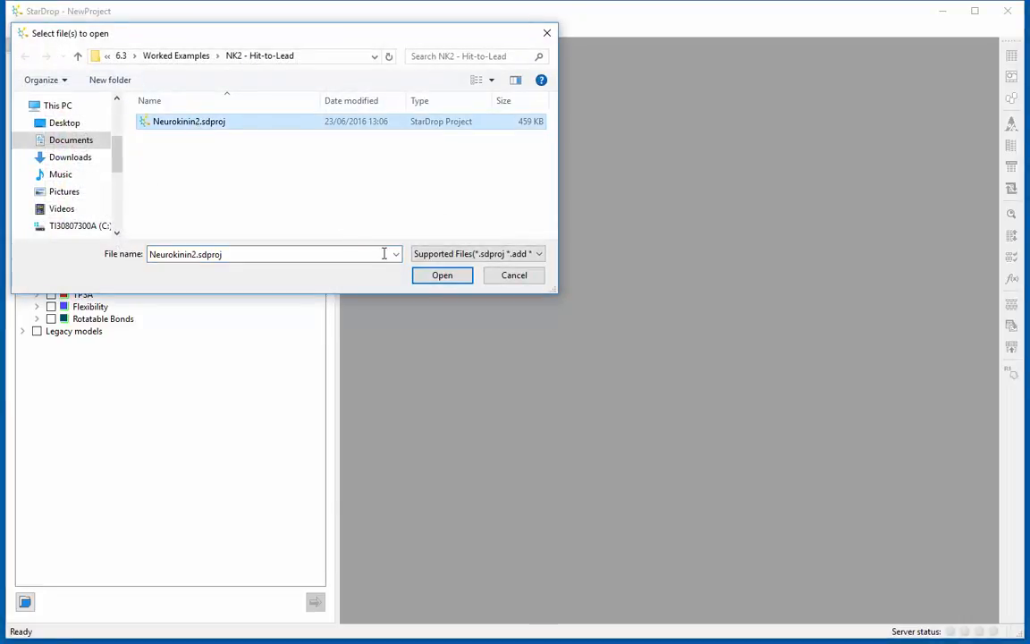
pyautogui.click(429, 281)
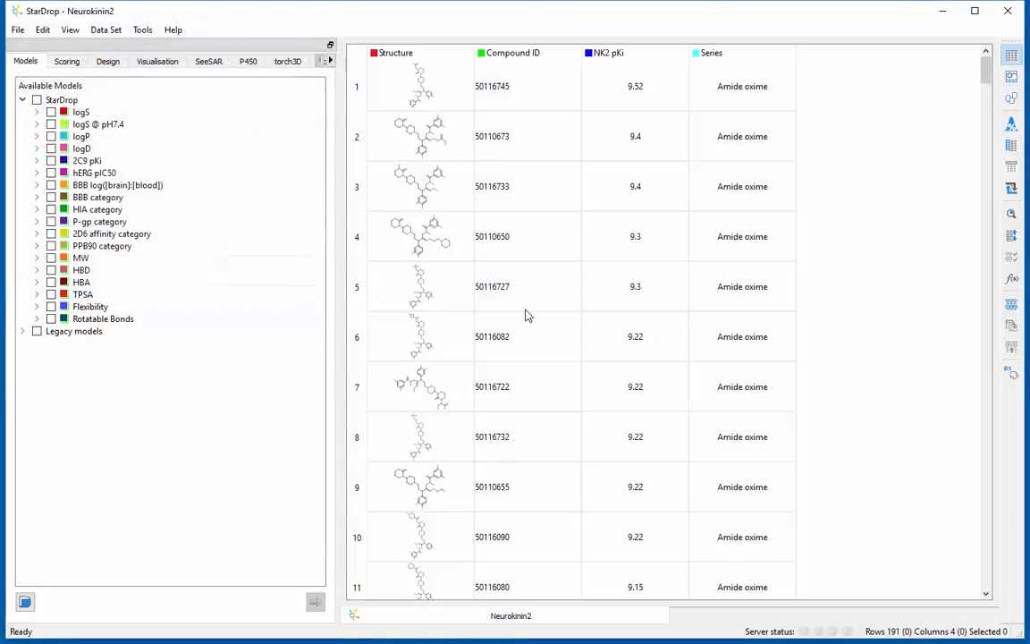
pyautogui.scroll(-18, 526, 315)
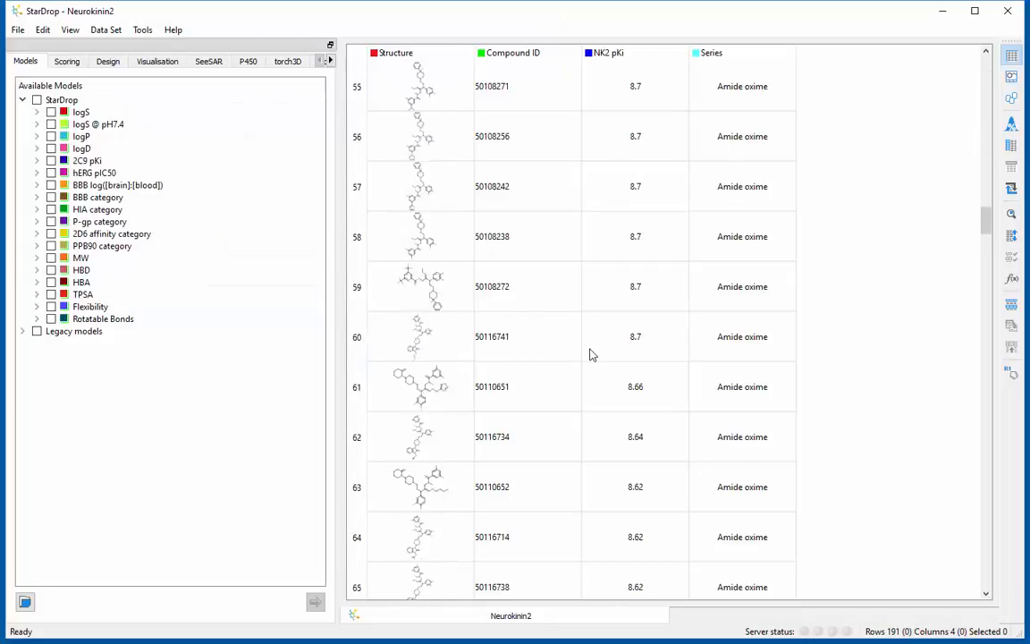
pyautogui.scroll(-6, 590, 355)
pyautogui.scroll(20, 587, 358)
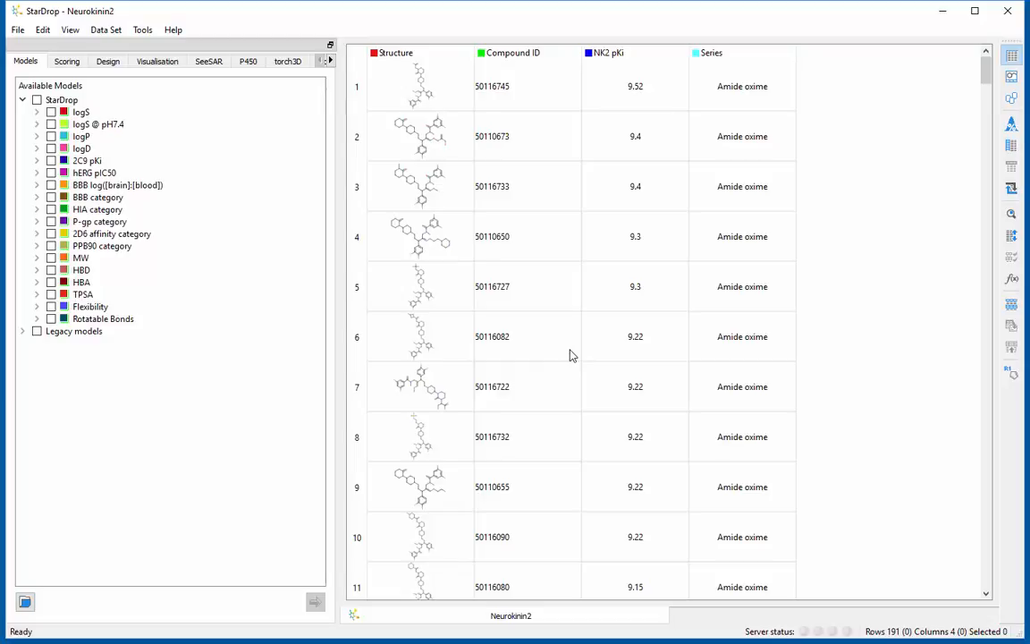
# - Create a 2D chemical space named "Neurokinin2 Space" from the Neurokinin2 data set, using Visual Clustering on chemical structure
pyautogui.click(179, 65)
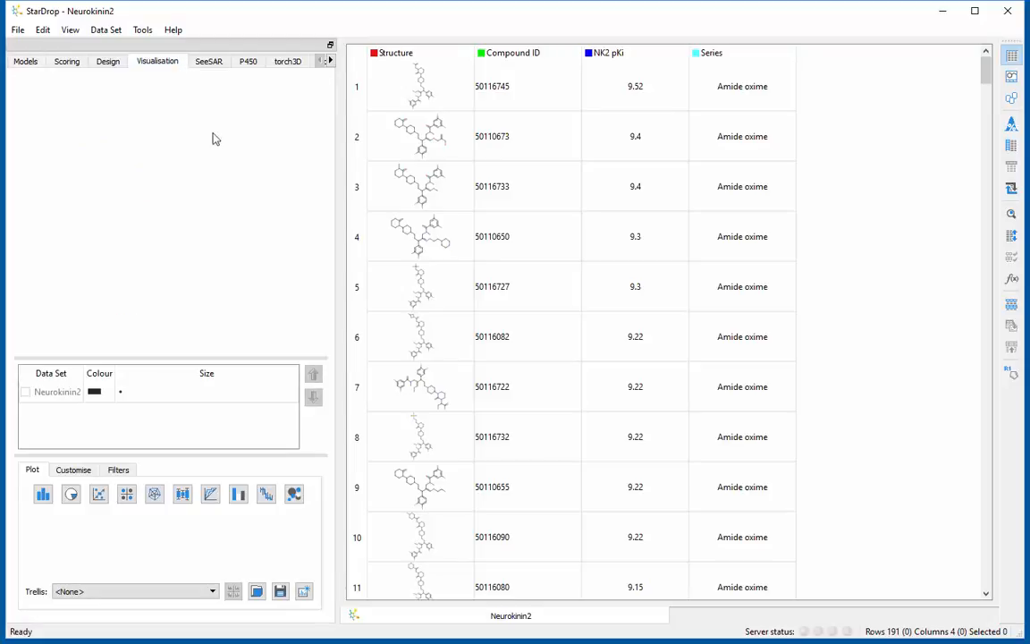
pyautogui.click(295, 494)
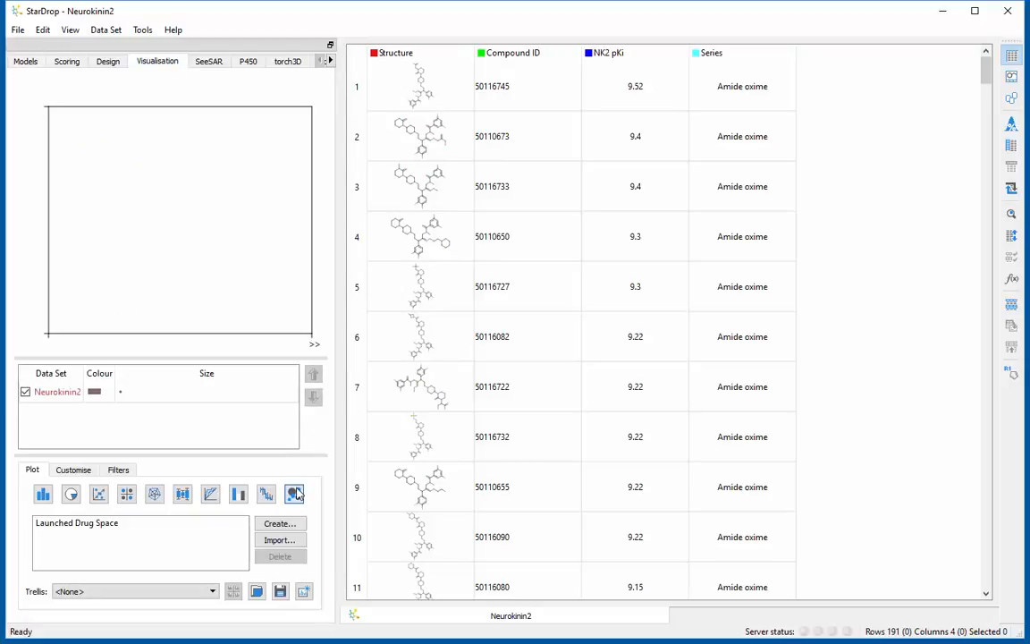
pyautogui.click(298, 527)
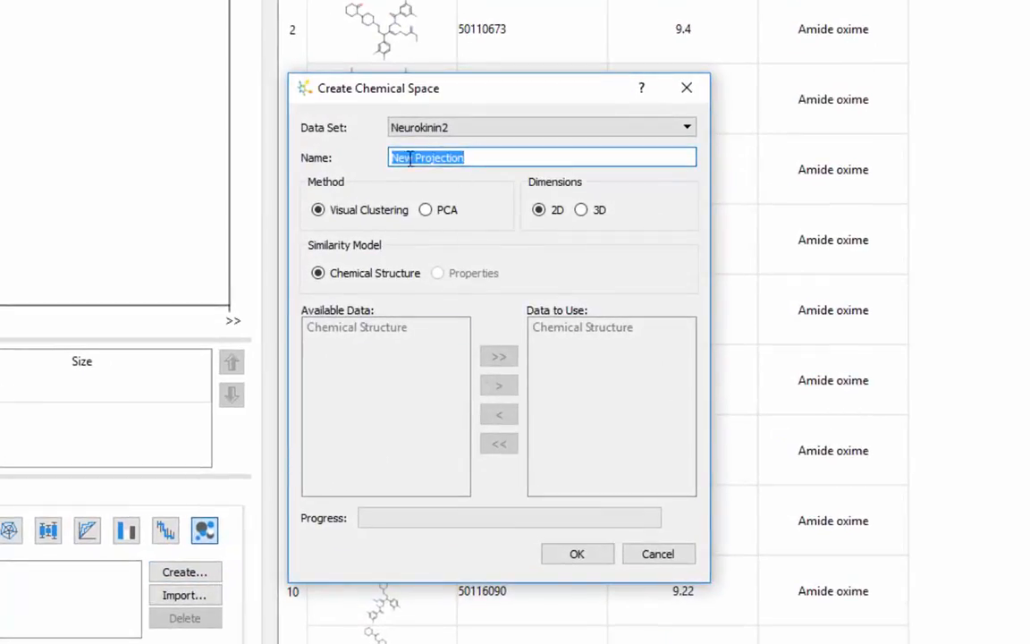
pyautogui.write('Neu')
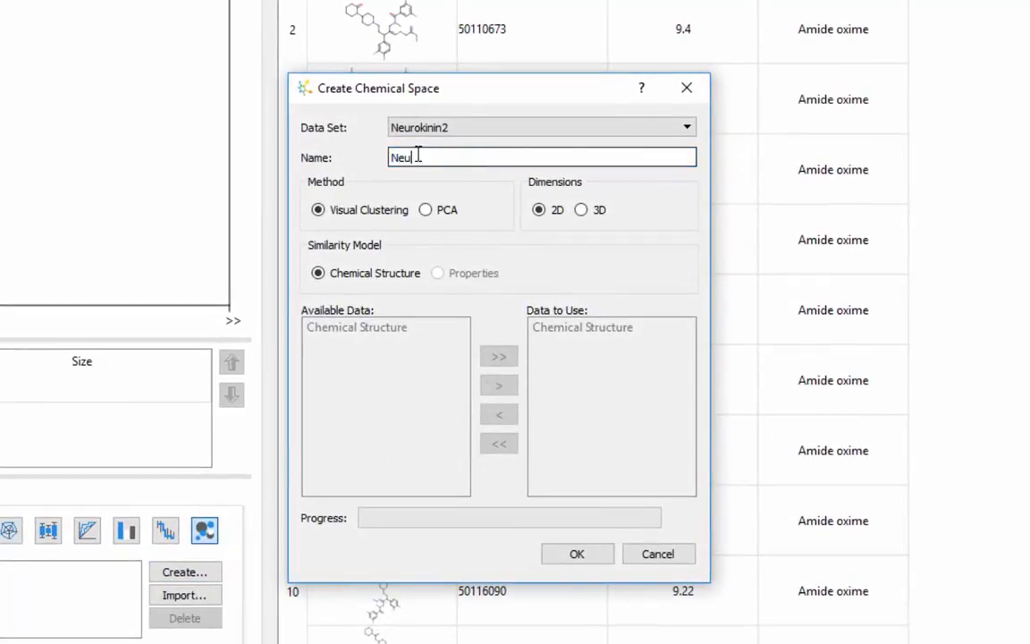
pyautogui.write('rokinin2')
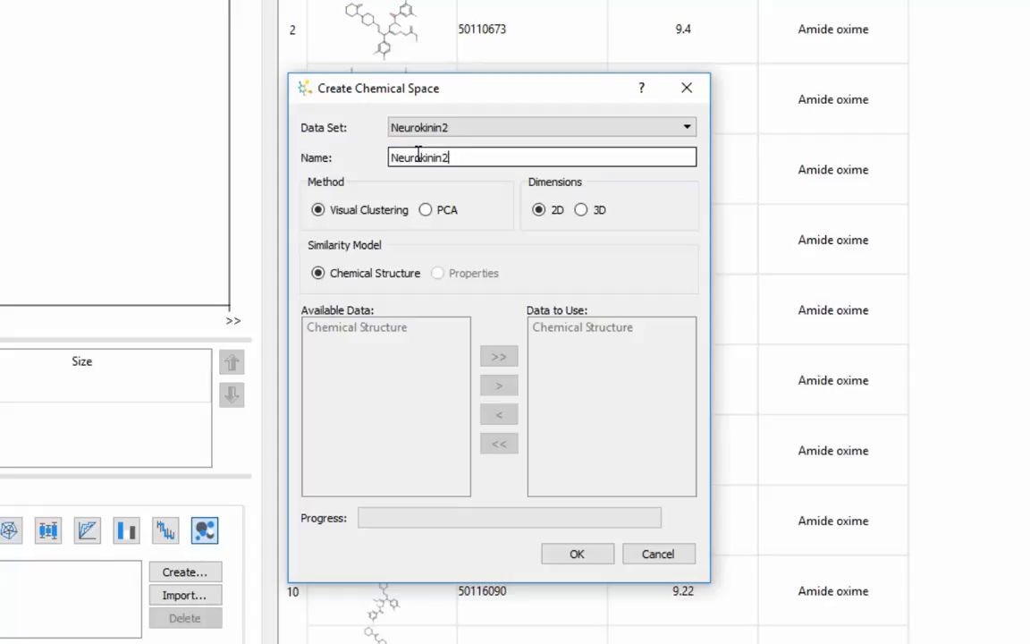
pyautogui.write(' Space')
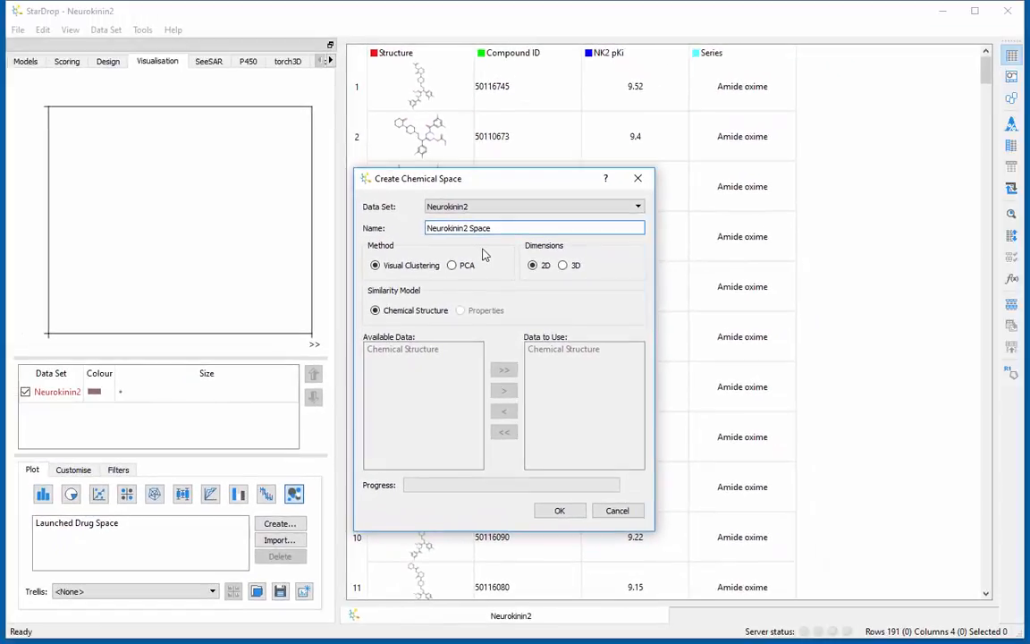
pyautogui.click(567, 515)
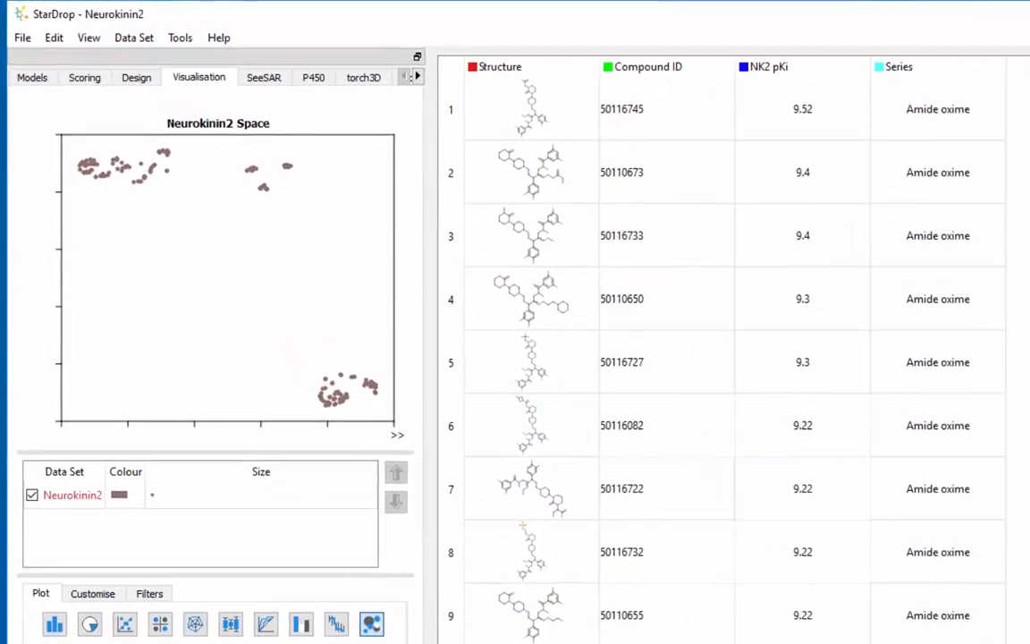
# - Preview structures of points in the chemical space, highlight the compounds of table rows 4 to 9 in it, and clear the selection
pyautogui.moveTo(374, 390)
pyautogui.moveTo(331, 408)
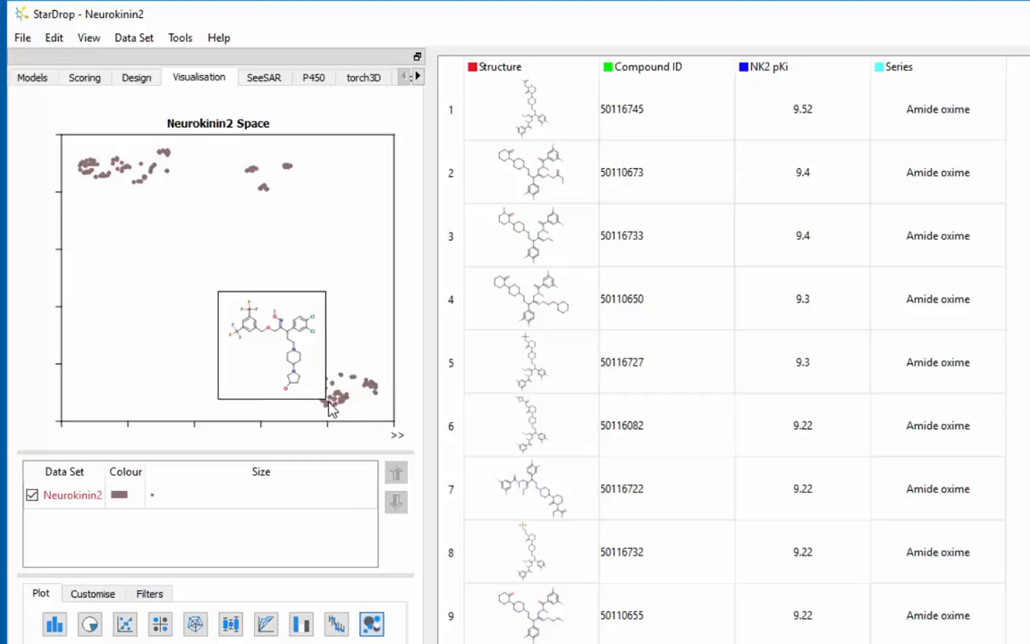
pyautogui.click(453, 323)
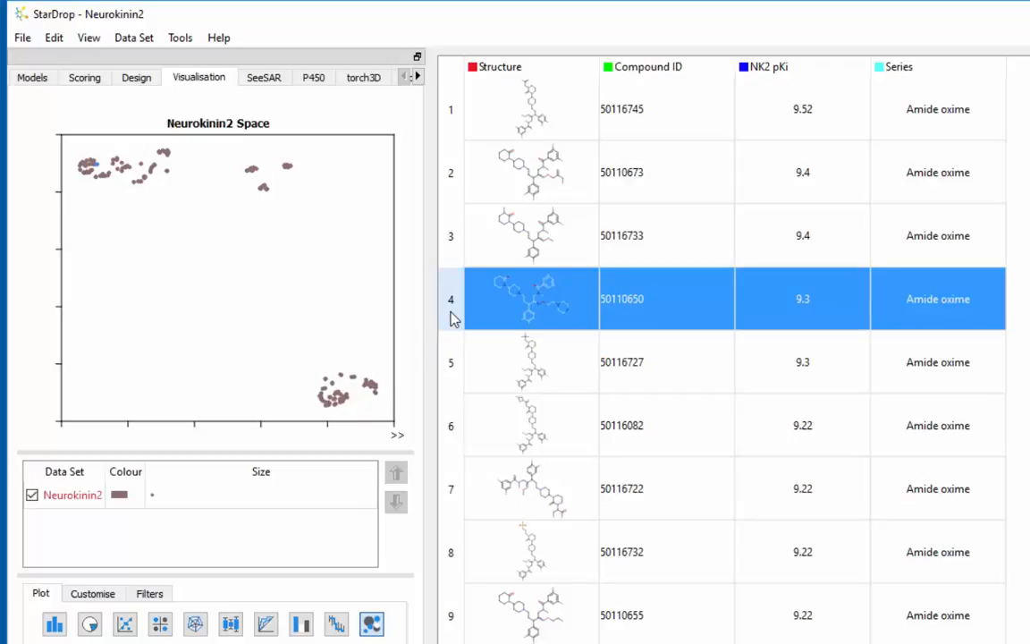
pyautogui.keyDown('shift'); pyautogui.click(453, 619); pyautogui.keyUp('shift')
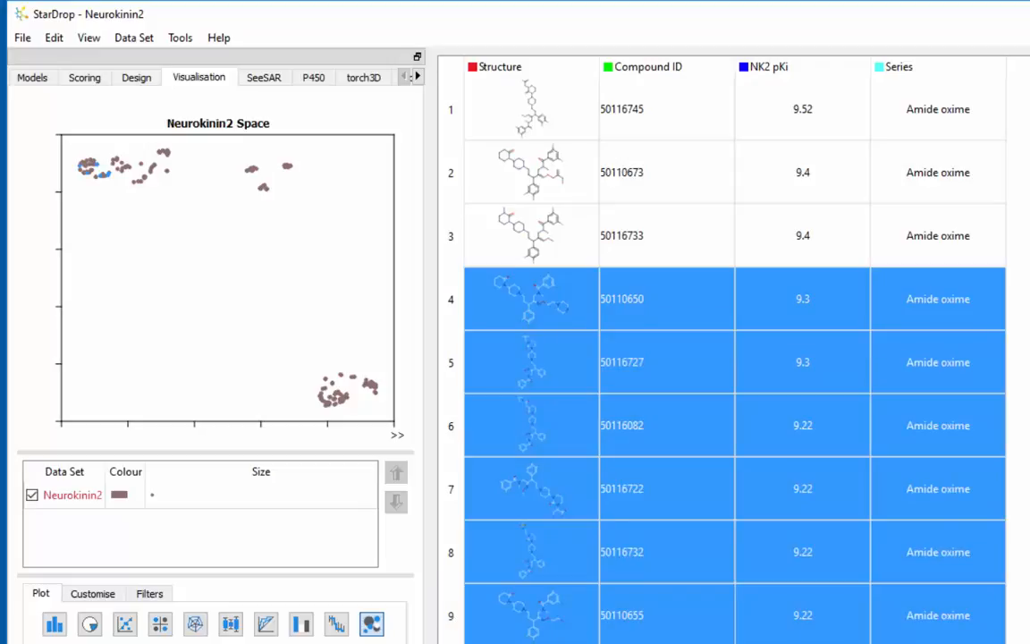
pyautogui.press('Escape')
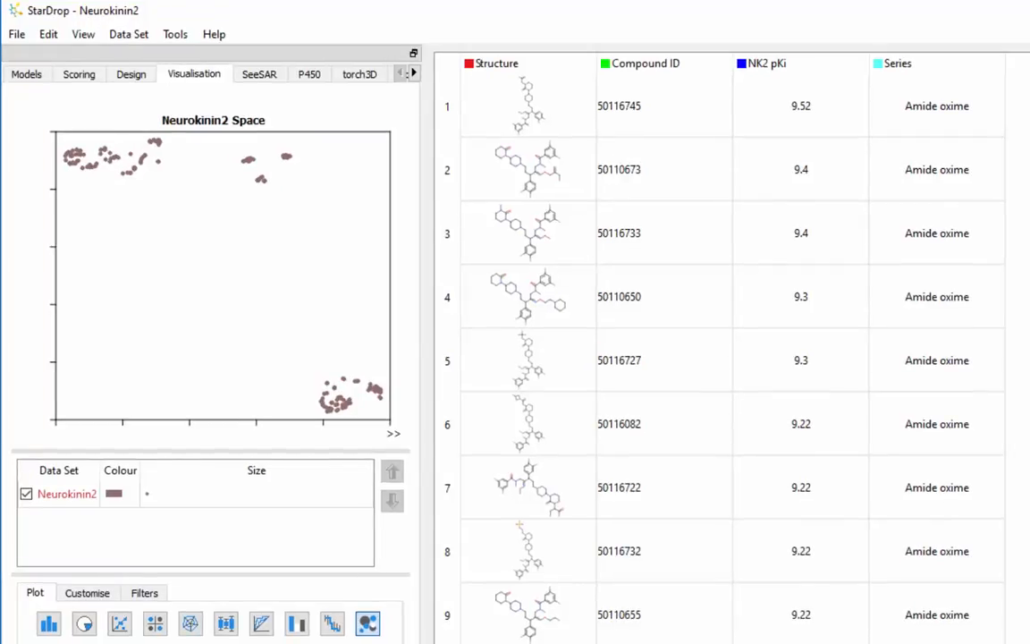
# - Colour the Neurokinin2 points in the chemical space by NK2 pKi
pyautogui.click(107, 494)
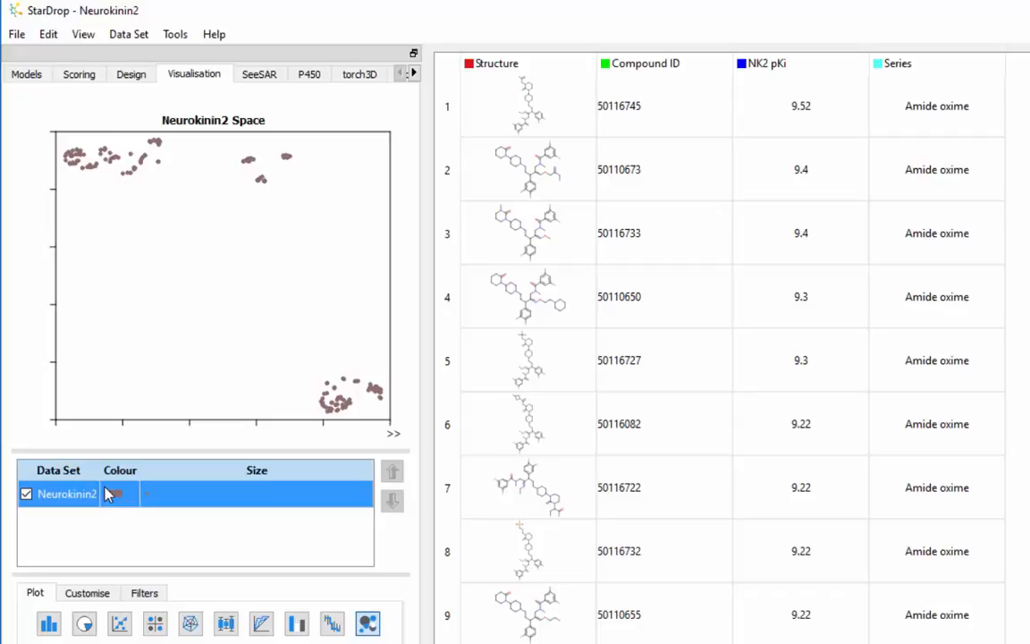
pyautogui.doubleClick(109, 493)
pyautogui.click(621, 317)
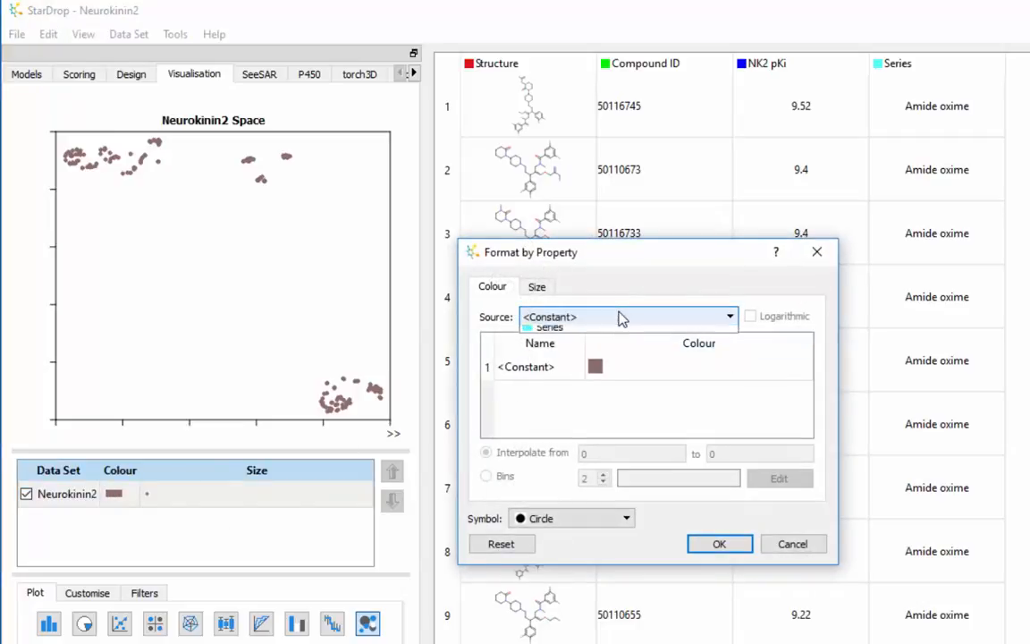
pyautogui.click(623, 346)
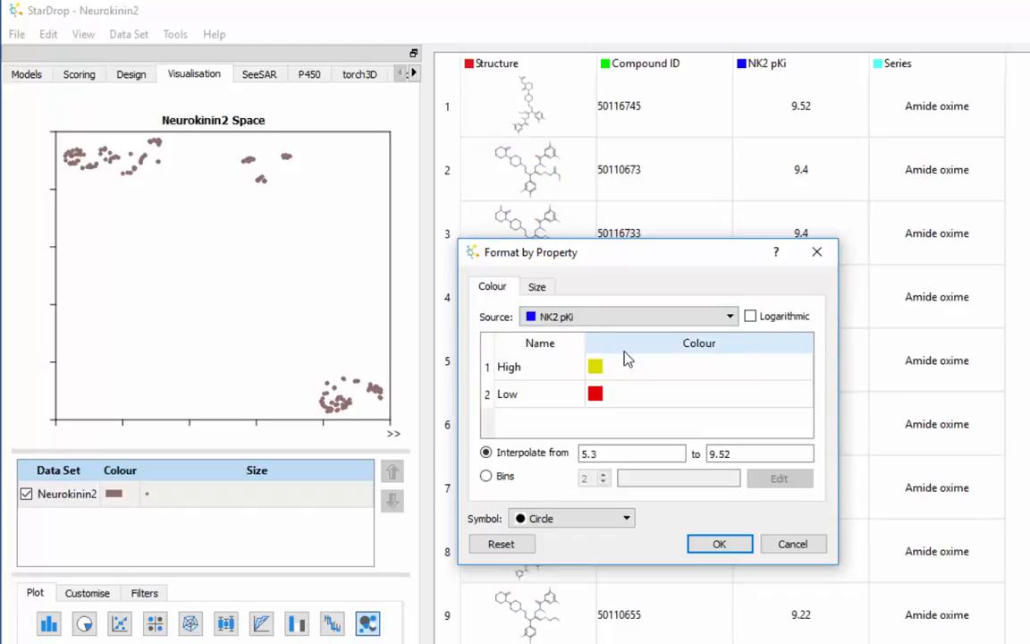
pyautogui.click(721, 545)
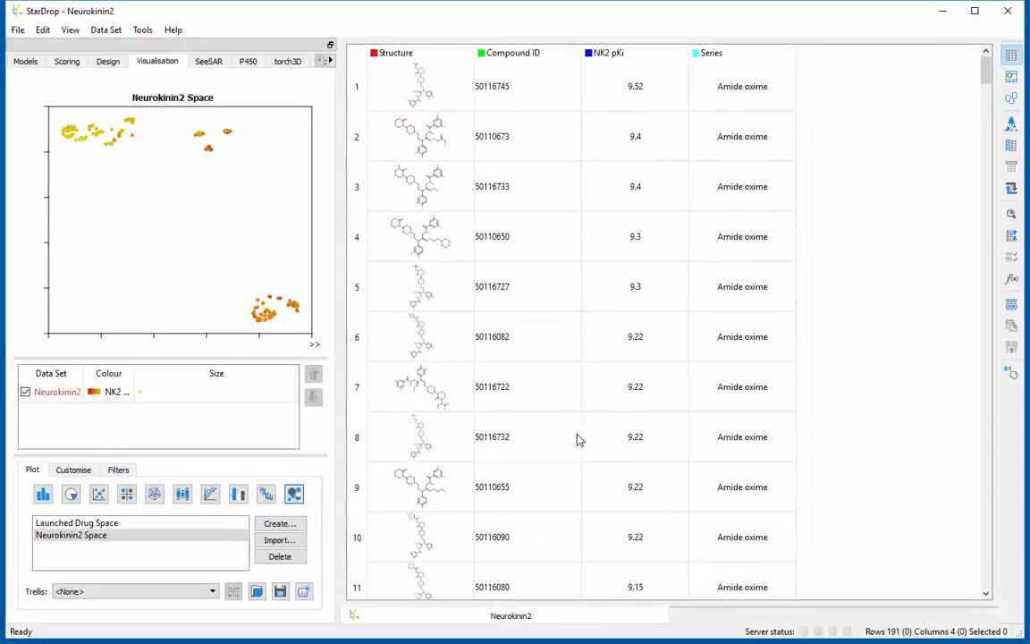
# - Detach the chemical space plot into its own window, make that window taller, and minimise it
pyautogui.click(305, 592)
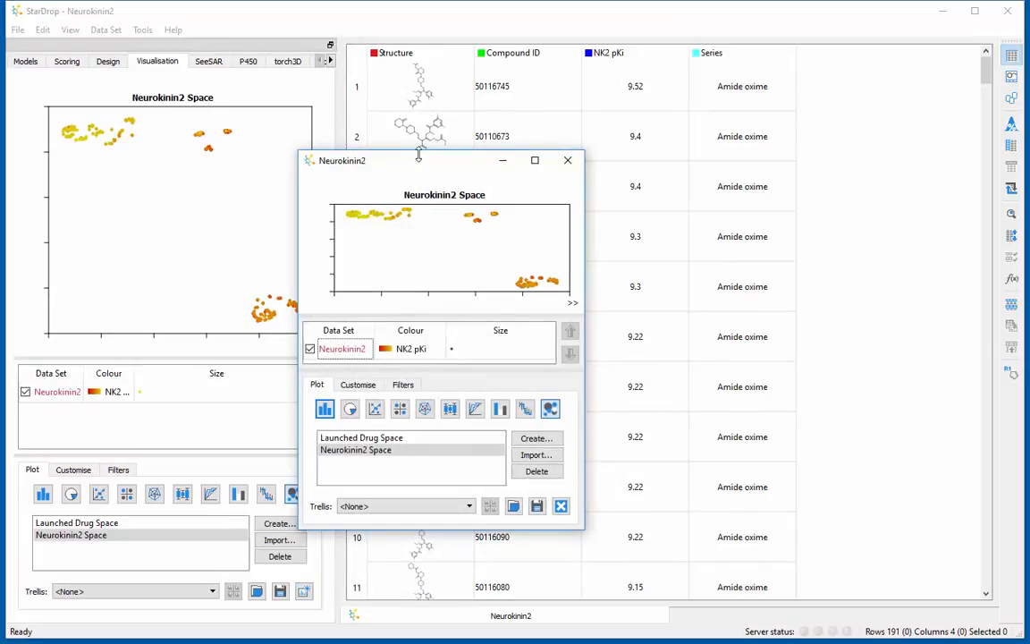
pyautogui.moveTo(376, 152); pyautogui.dragTo(417, 58)
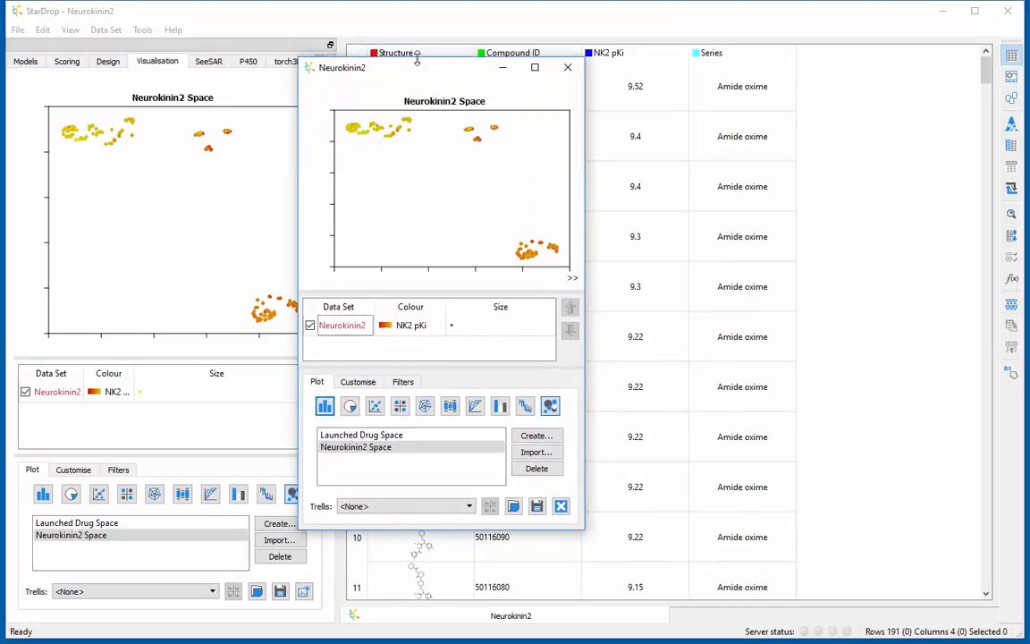
pyautogui.click(502, 69)
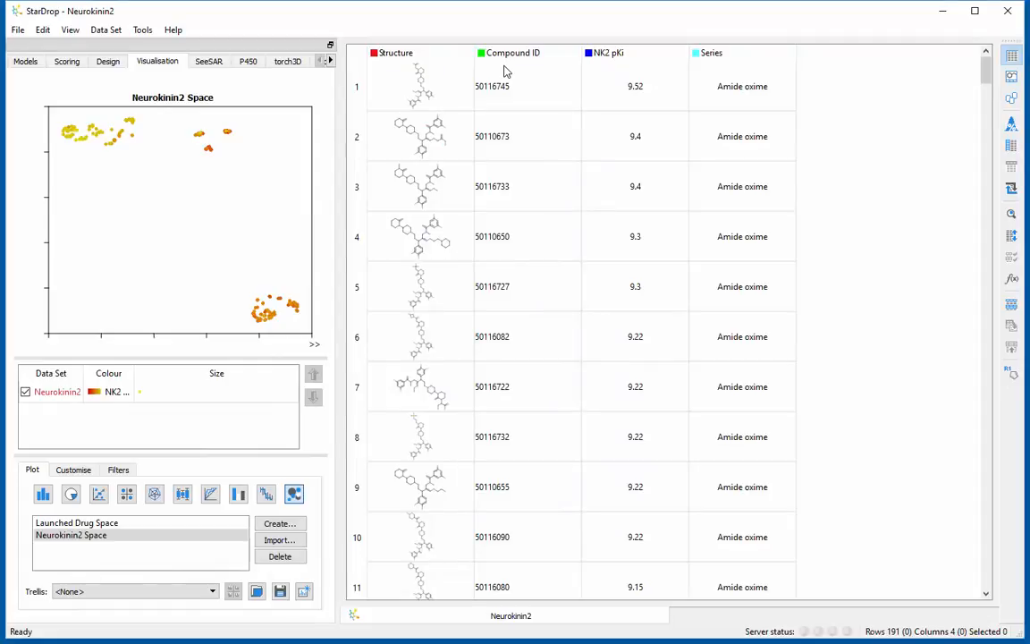
# - Run all the models in the StarDrop group on the Neurokinin2 data set and return to the table's first columns
pyautogui.click(27, 62)
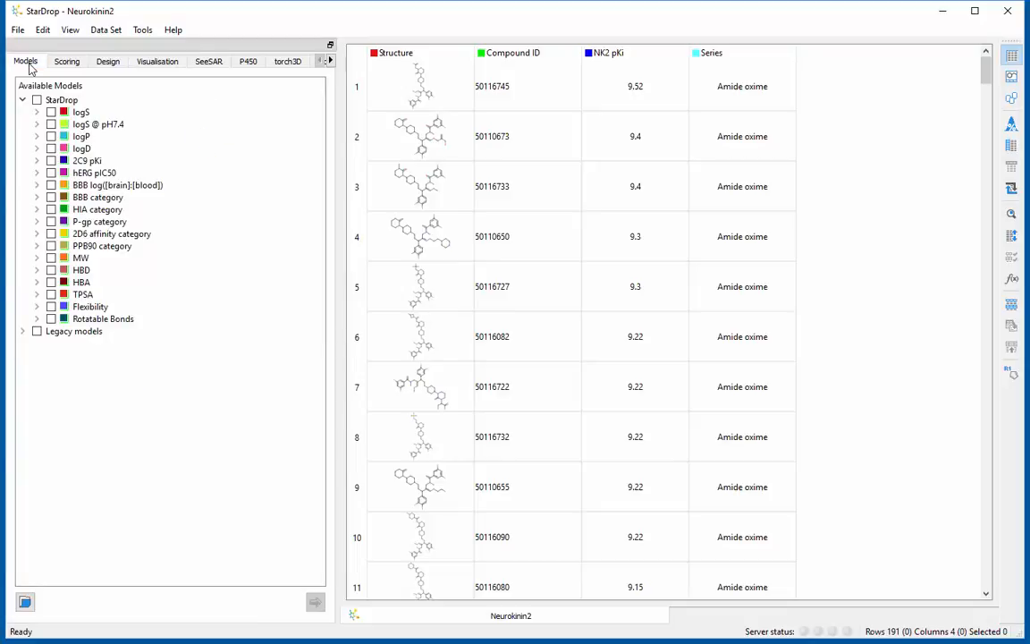
pyautogui.click(37, 100)
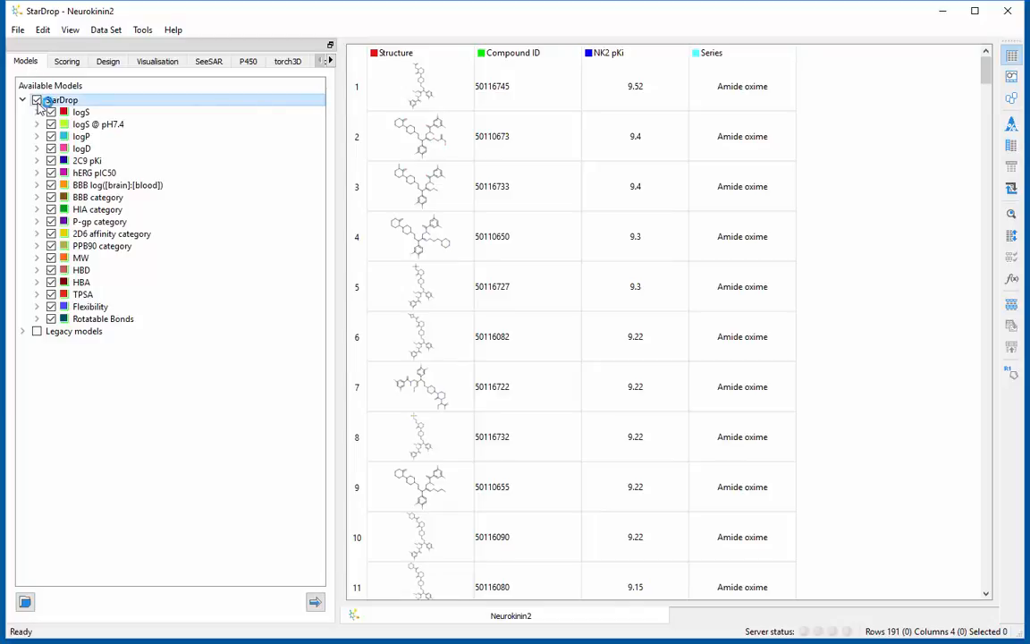
pyautogui.click(318, 602)
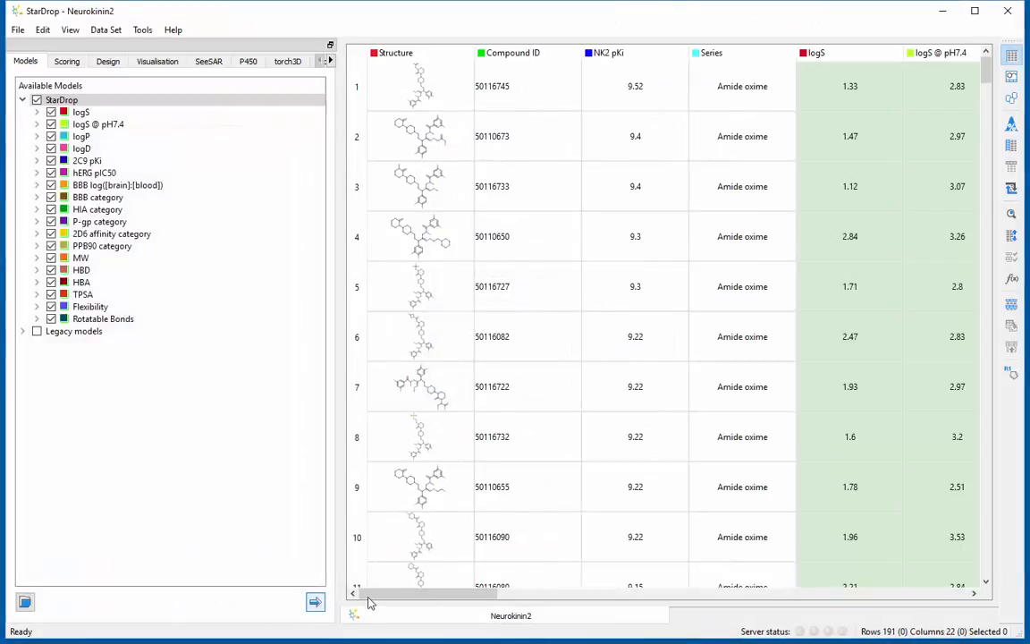
pyautogui.moveTo(418, 599); pyautogui.dragTo(374, 604)
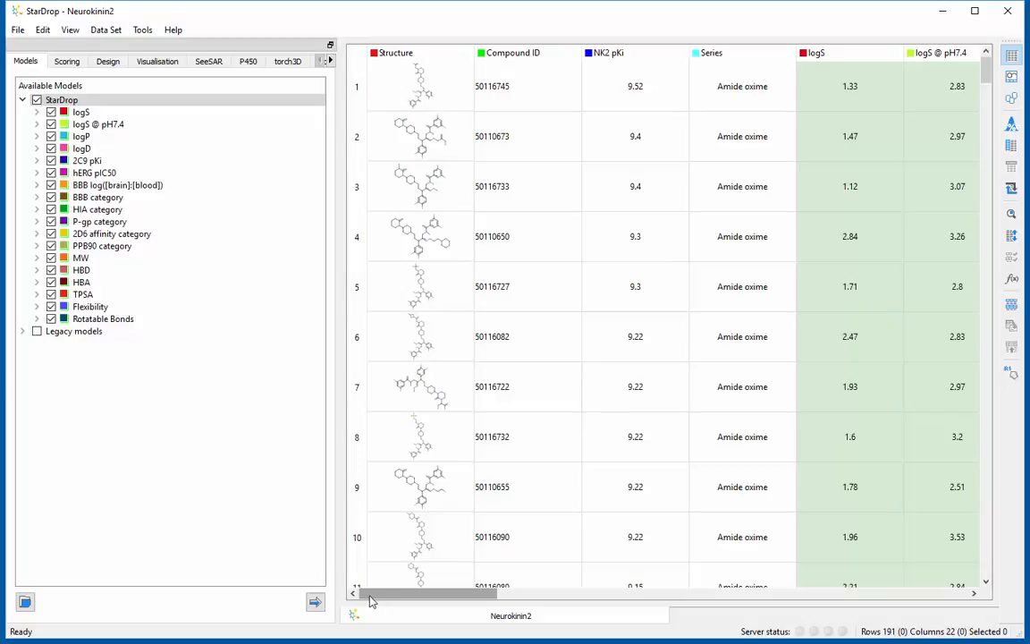
# - Score the compounds with the NK2 Project scoring profile and sort the table by that score in descending order
pyautogui.click(68, 61)
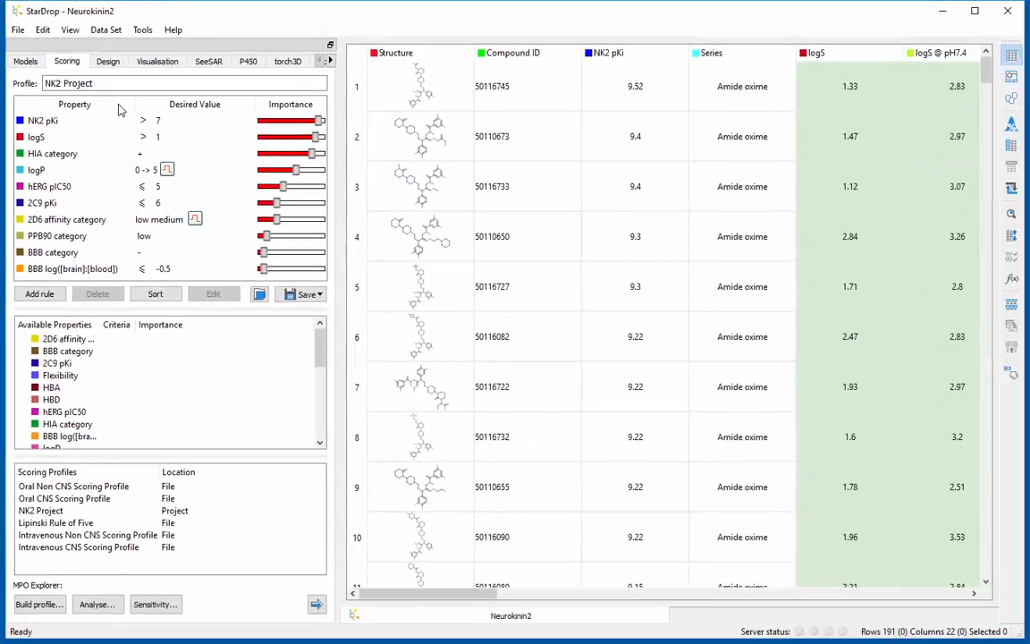
pyautogui.click(319, 604)
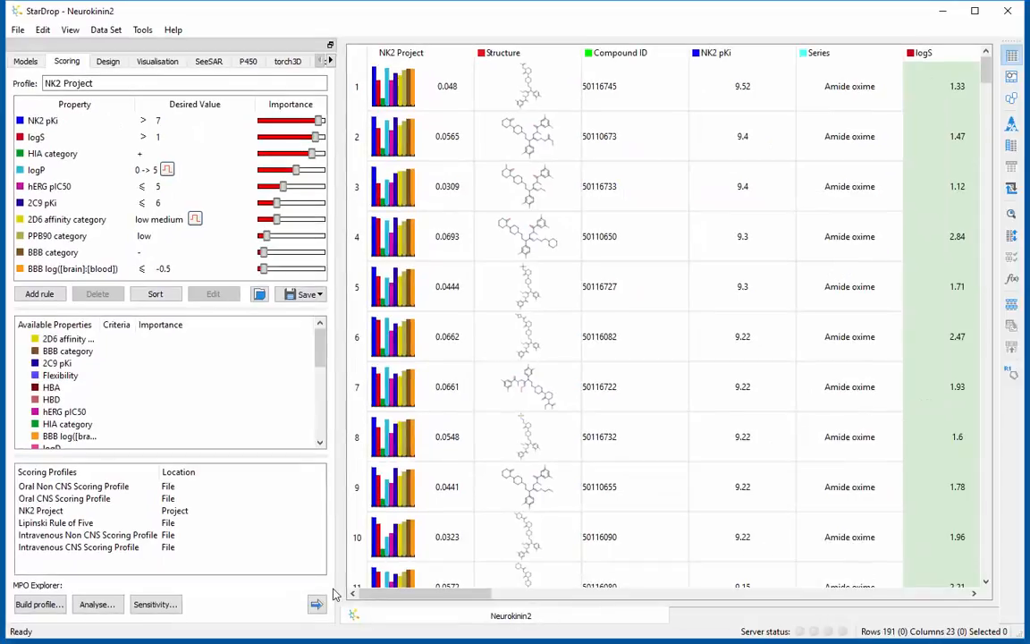
pyautogui.rightClick(444, 57)
pyautogui.moveTo(488, 117)
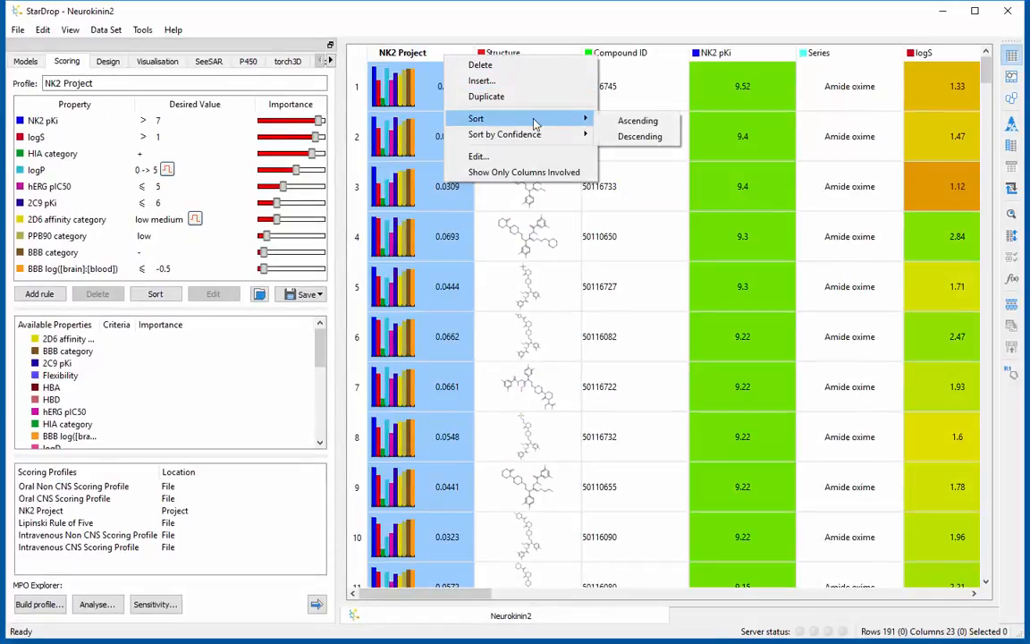
pyautogui.click(628, 136)
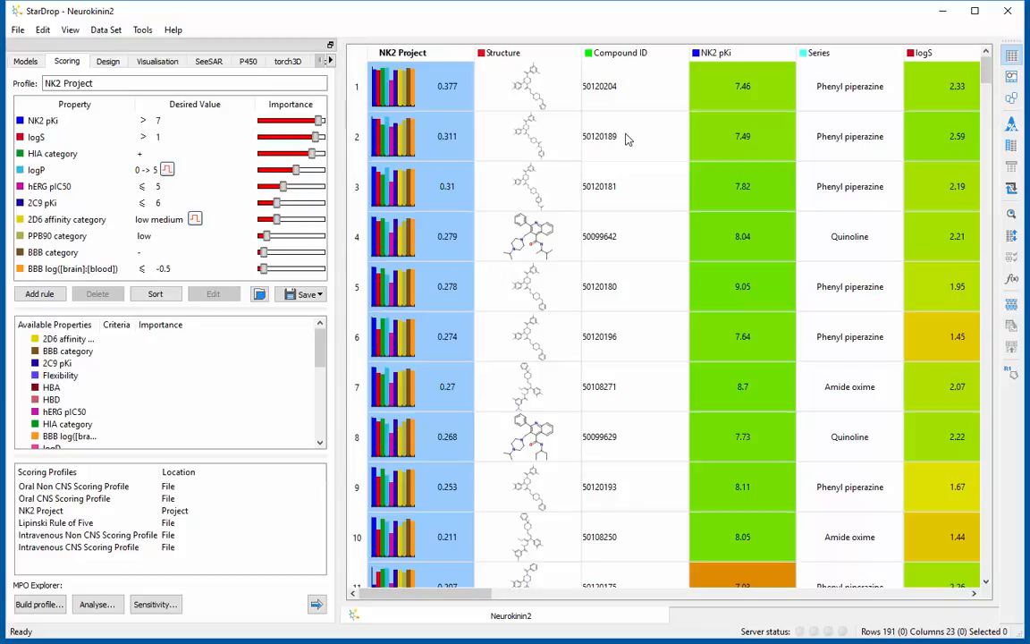
# - Show the data set as cards and lay them out in a grid following the sorted NK2 Project score order
pyautogui.click(1015, 99)
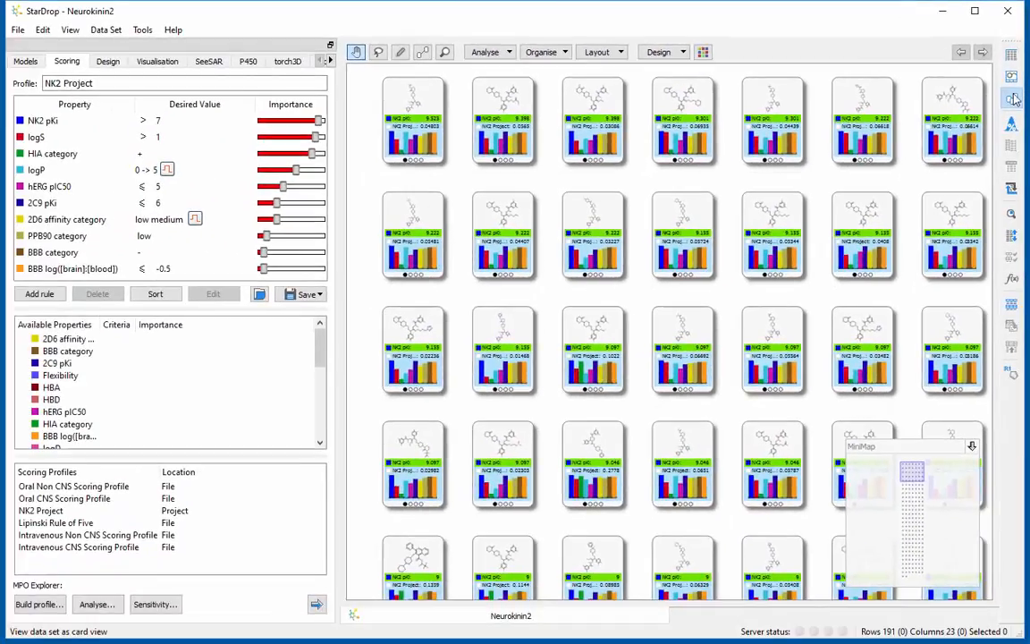
pyautogui.click(623, 53)
pyautogui.click(627, 74)
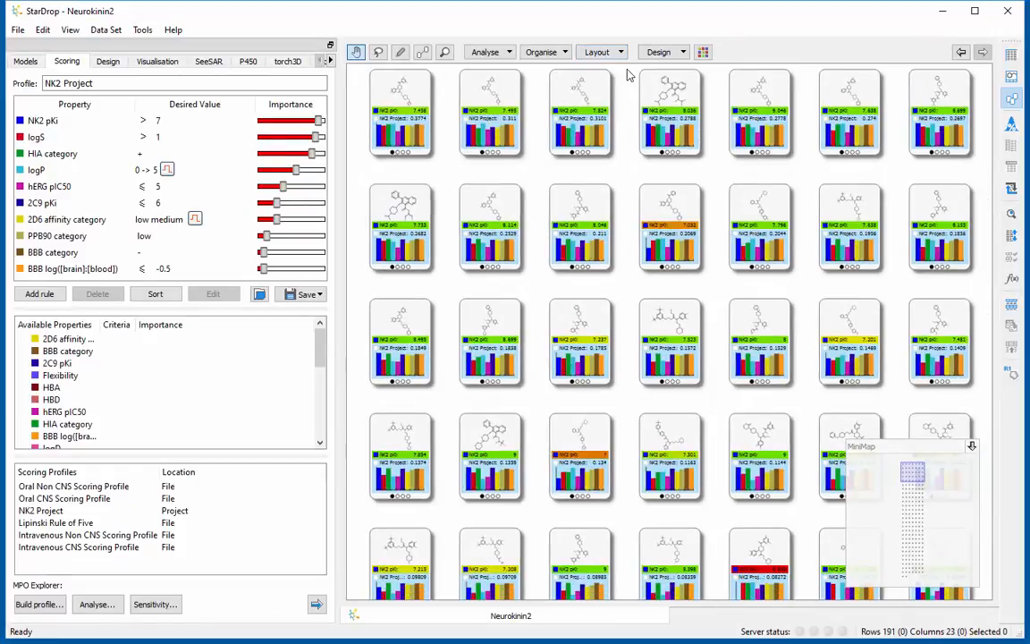
pyautogui.moveTo(626, 78); pyautogui.dragTo(669, 144)
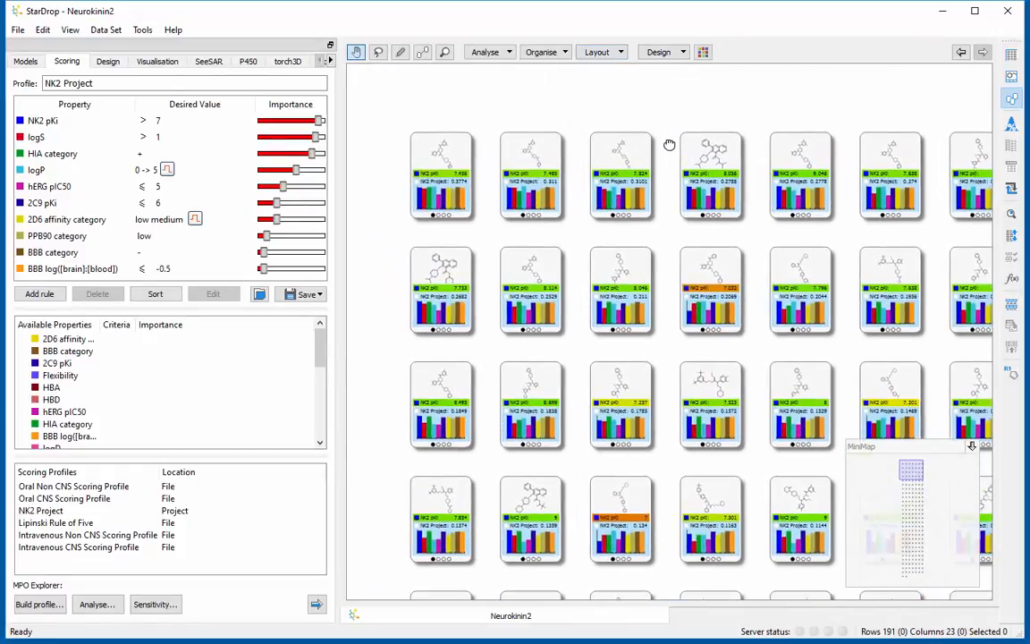
# - Colour the cards by NK2 pKi
pyautogui.click(705, 55)
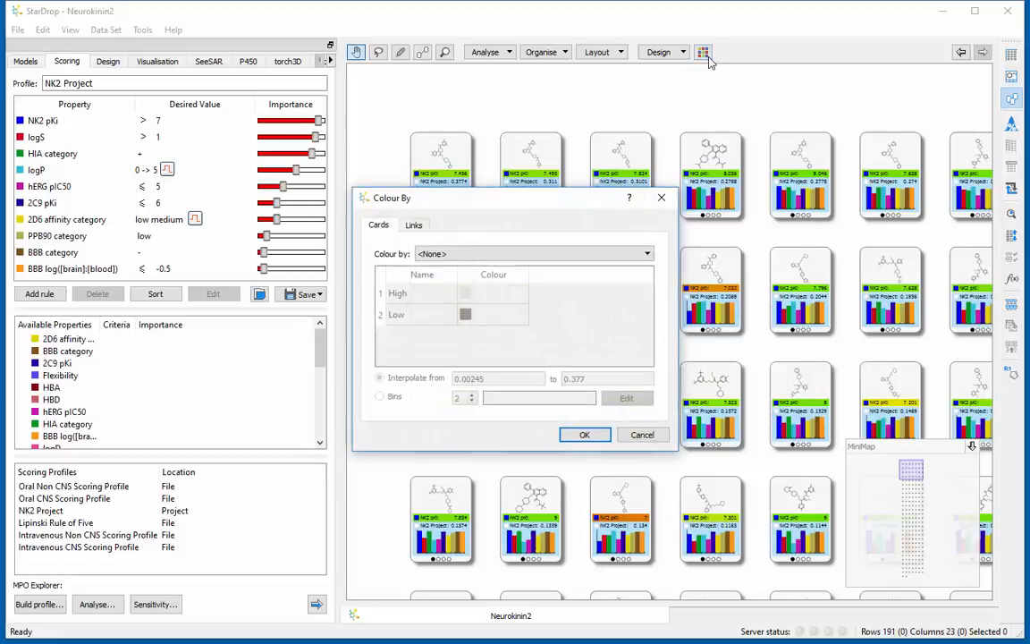
pyautogui.click(561, 255)
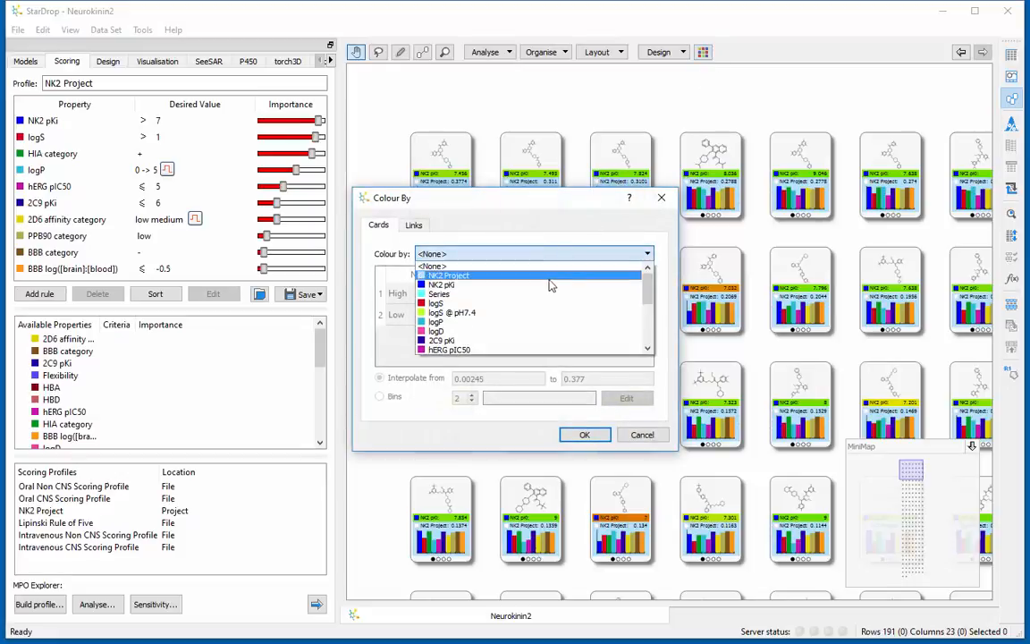
pyautogui.click(550, 285)
pyautogui.click(585, 435)
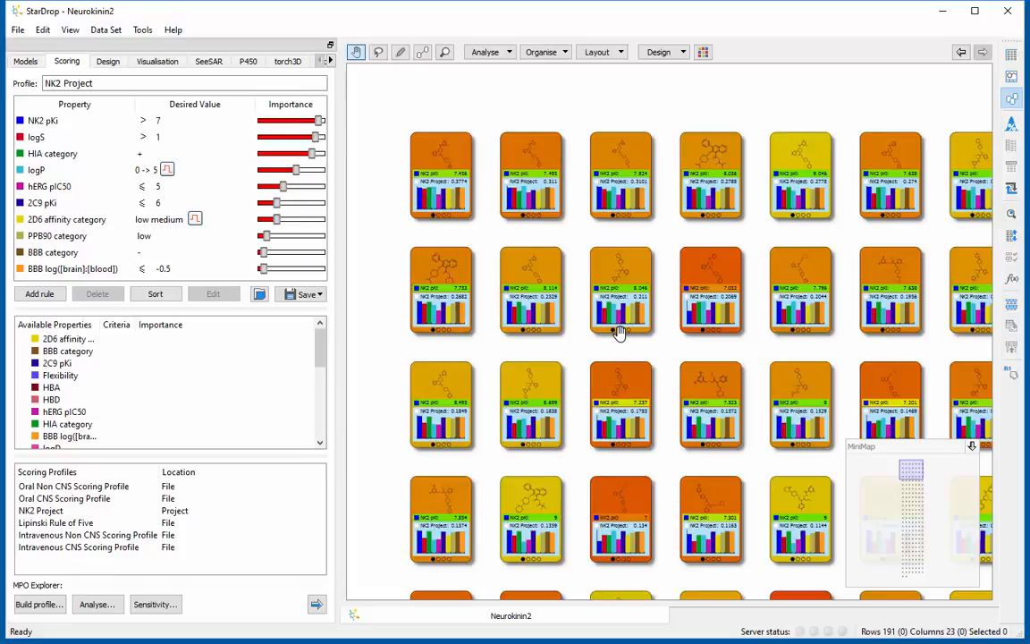
# - Move the first card and the card with NK2 pKi 9.046 out of the grid, placing them side by side above it
pyautogui.moveTo(587, 127); pyautogui.dragTo(573, 220)
pyautogui.moveTo(432, 253); pyautogui.dragTo(573, 122)
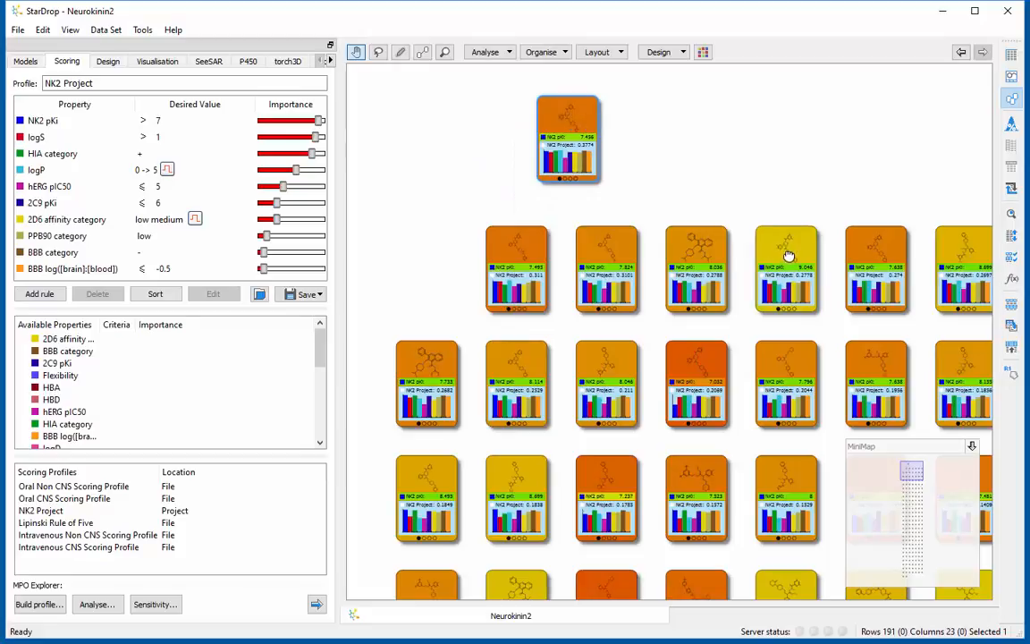
pyautogui.moveTo(789, 255); pyautogui.dragTo(653, 129)
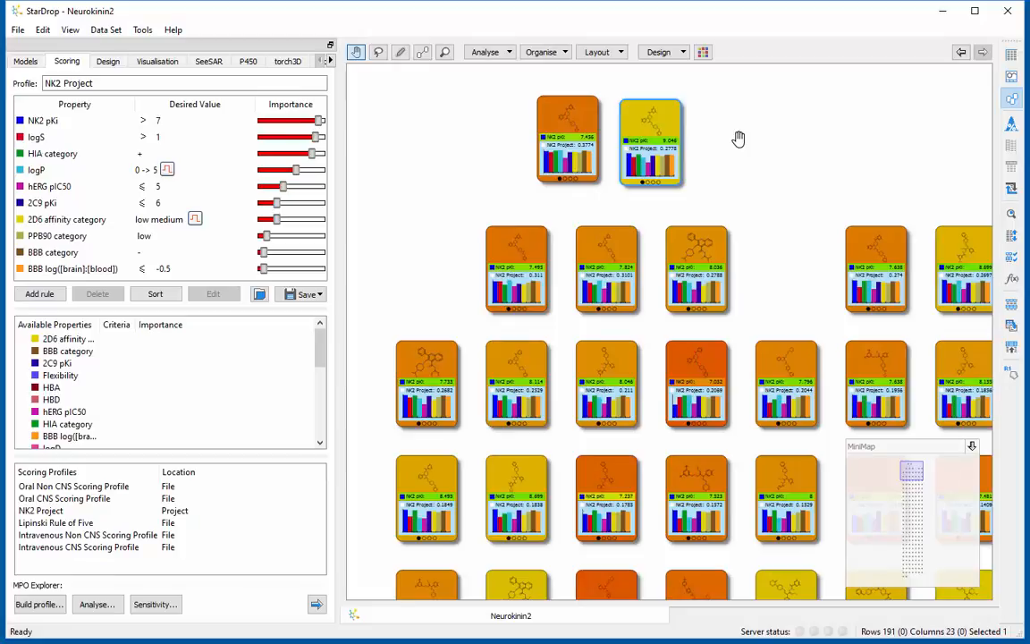
# - Compare the two separated cards up close, viewing their second page of logP, logS and hERG pIC50 before returning to the first page
pyautogui.scroll(2, 795, 259)
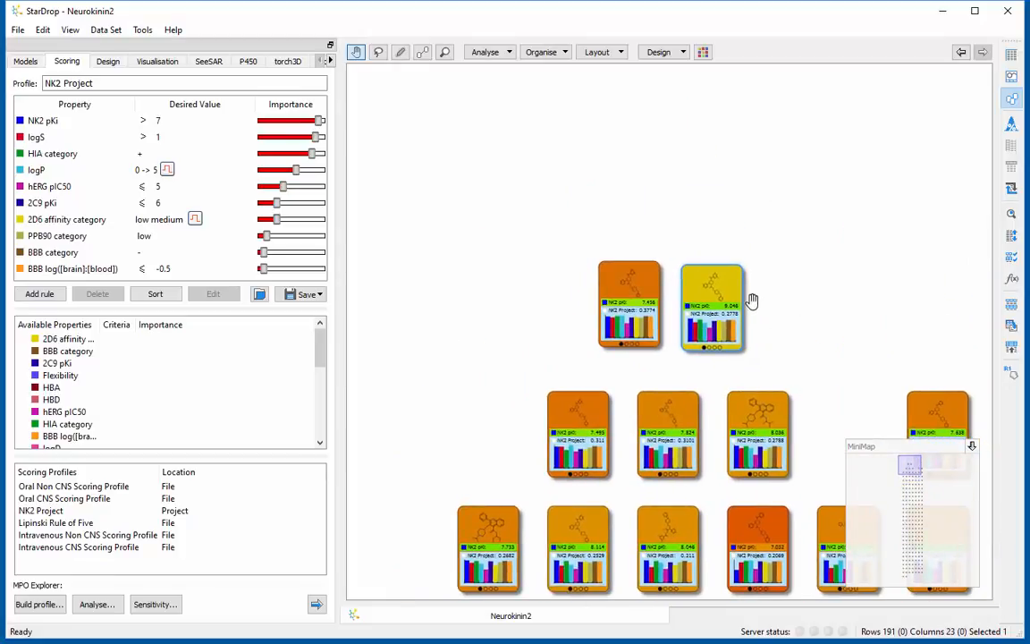
pyautogui.scroll(3, 751, 299)
pyautogui.moveTo(753, 299); pyautogui.dragTo(887, 288)
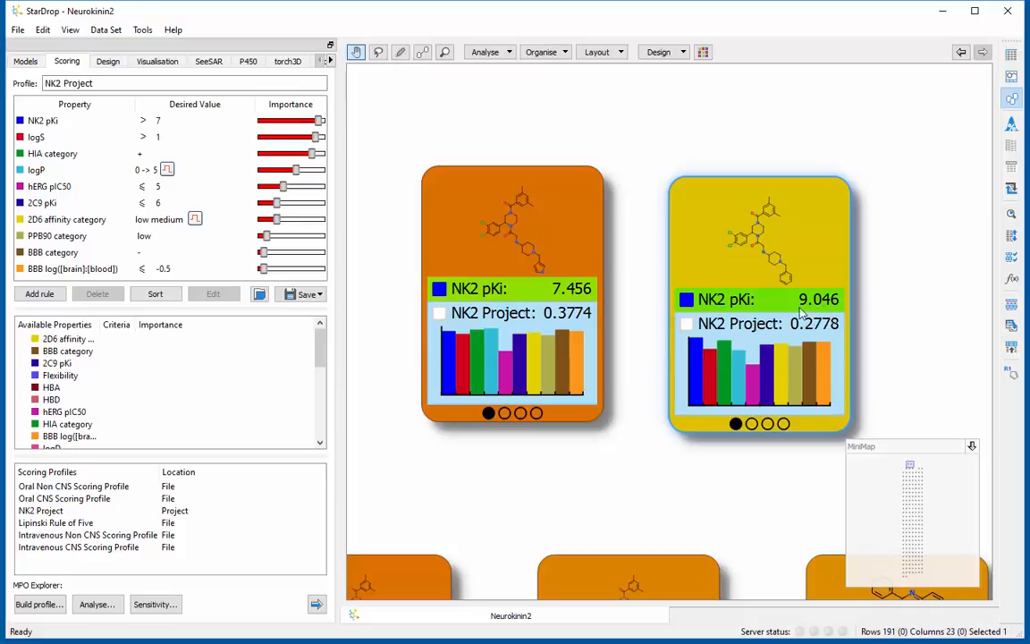
pyautogui.click(504, 414)
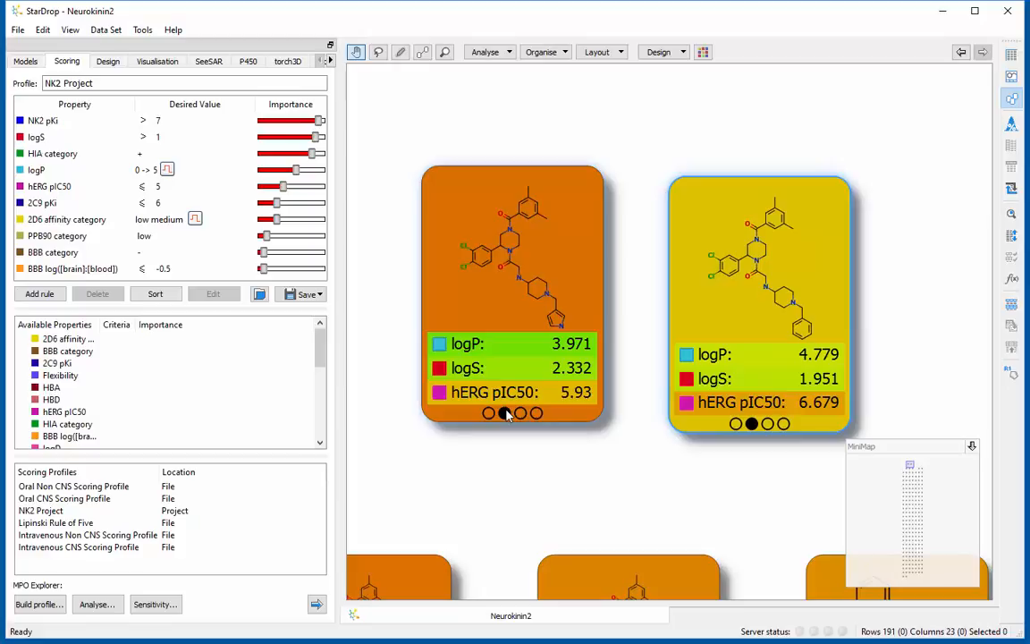
pyautogui.click(490, 414)
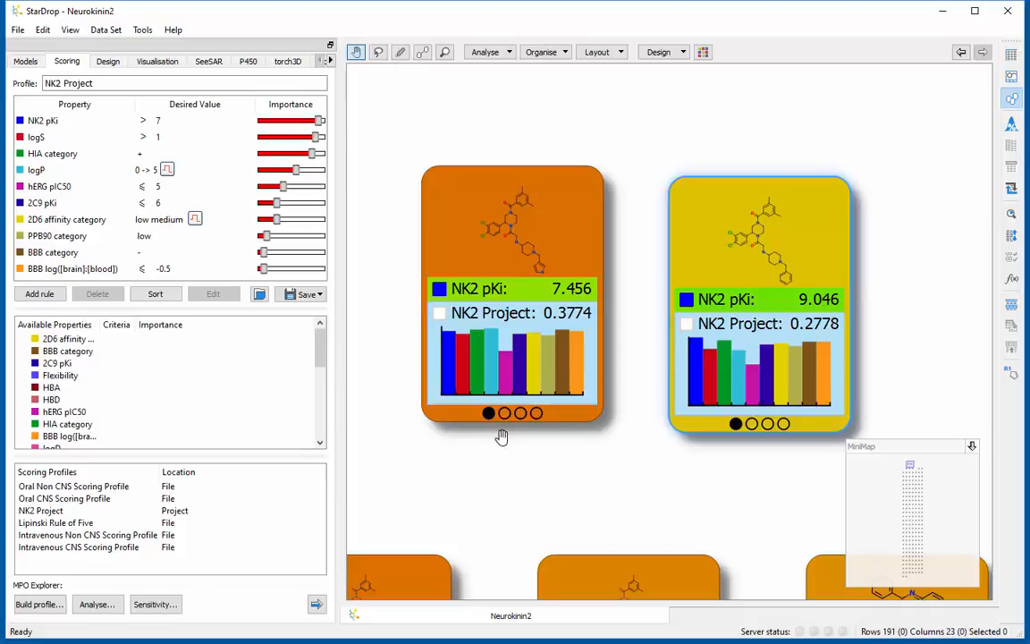
# - Cluster the compounds by common substructure with a similarity of 0.65, showing the results in Card View with common substructures displayed
pyautogui.click(509, 53)
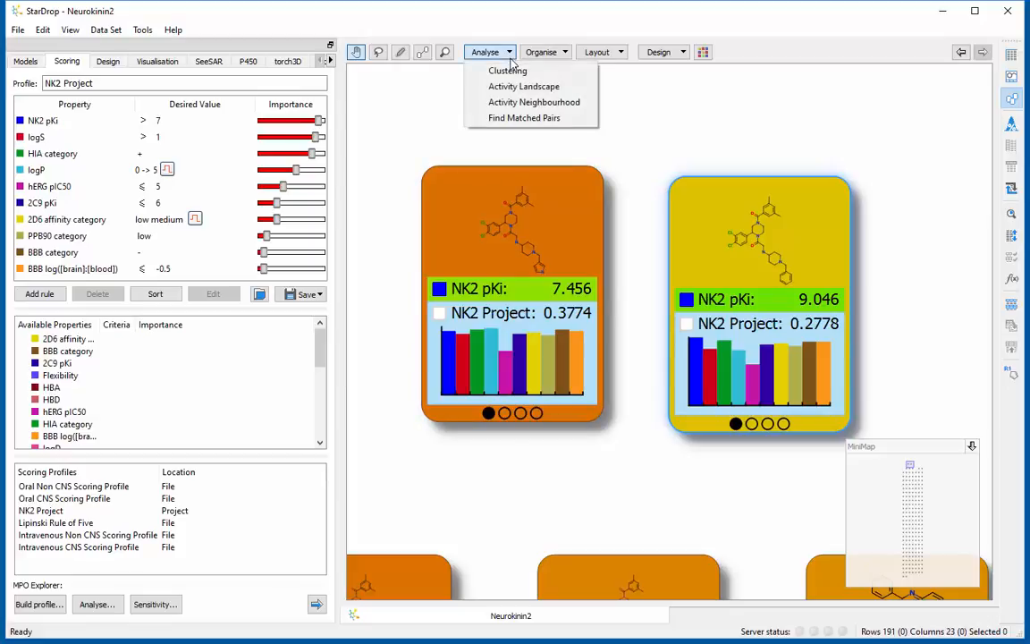
pyautogui.click(518, 74)
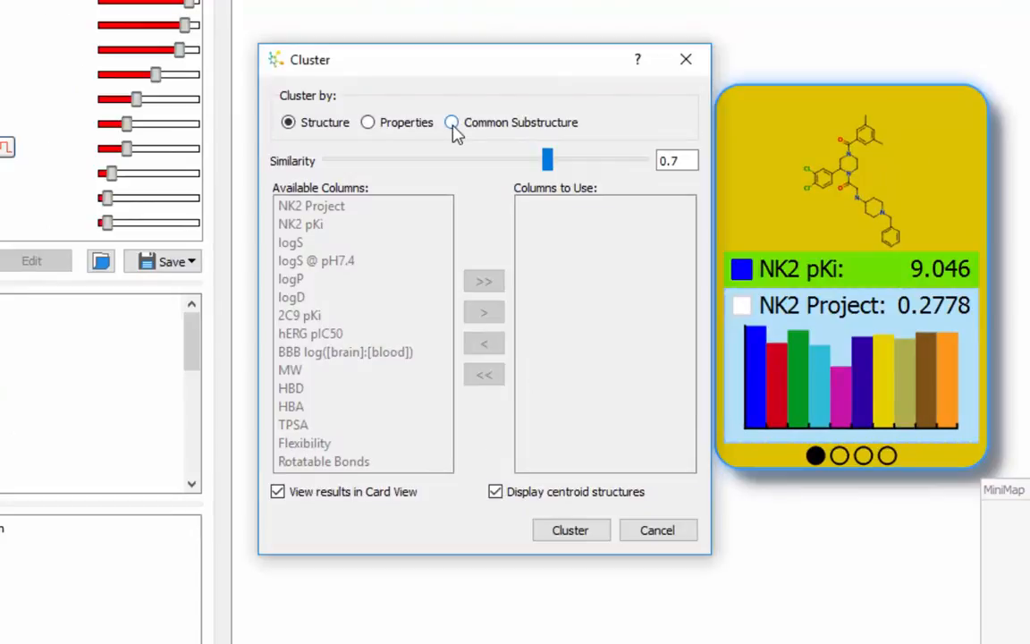
pyautogui.click(452, 123)
pyautogui.click(692, 160)
pyautogui.press('BackSpace')
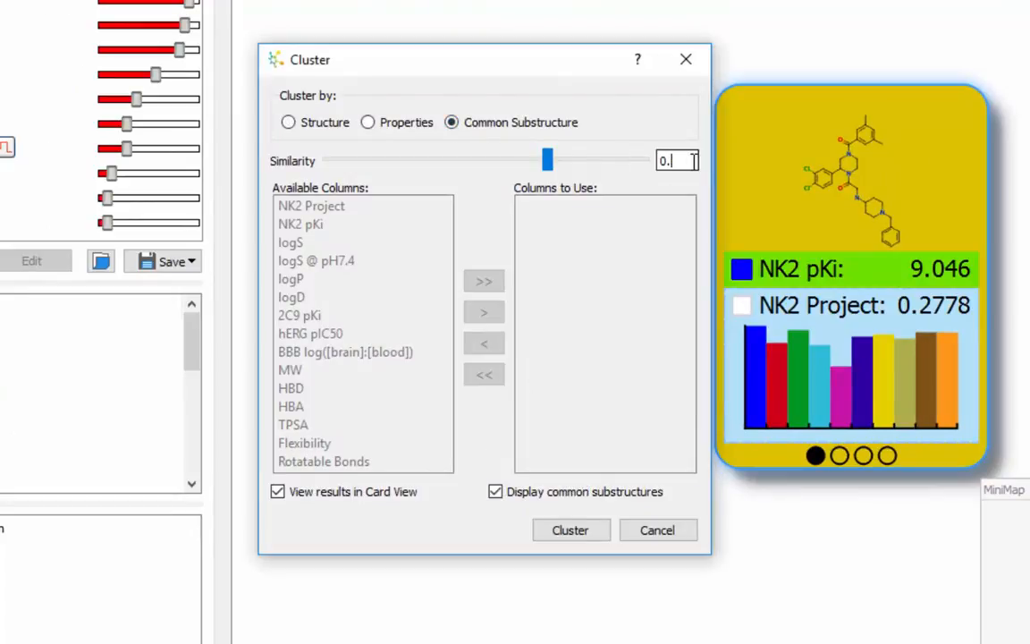
pyautogui.write('65')
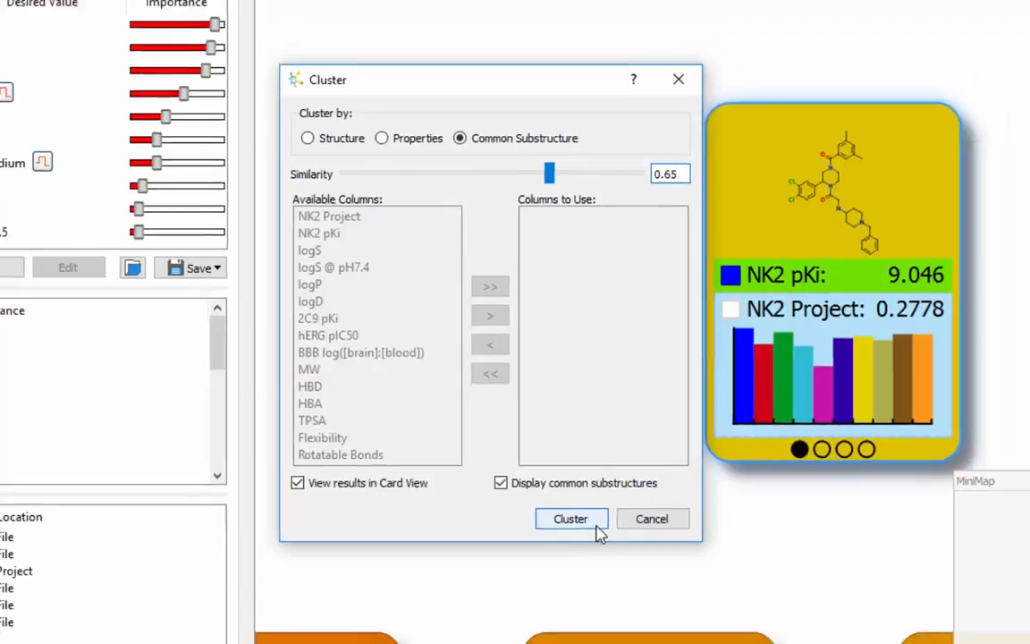
pyautogui.click(599, 537)
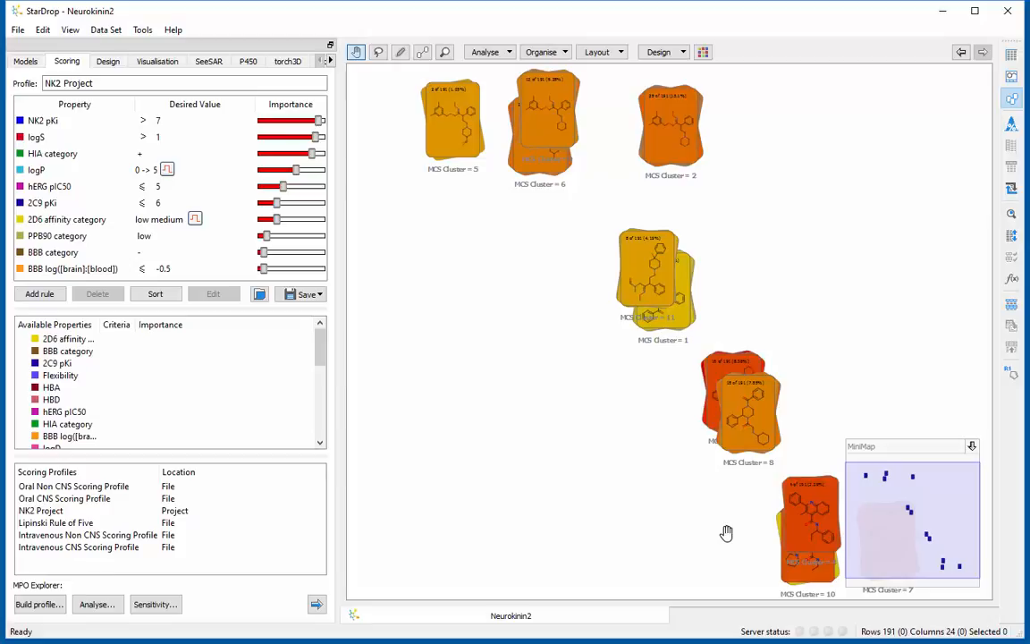
# - Combine the MCS Cluster 4 and MCS Cluster 7 stacks and merge them into the MCS Cluster 10 stack
pyautogui.moveTo(727, 532); pyautogui.dragTo(535, 392)
pyautogui.scroll(5, 629, 411)
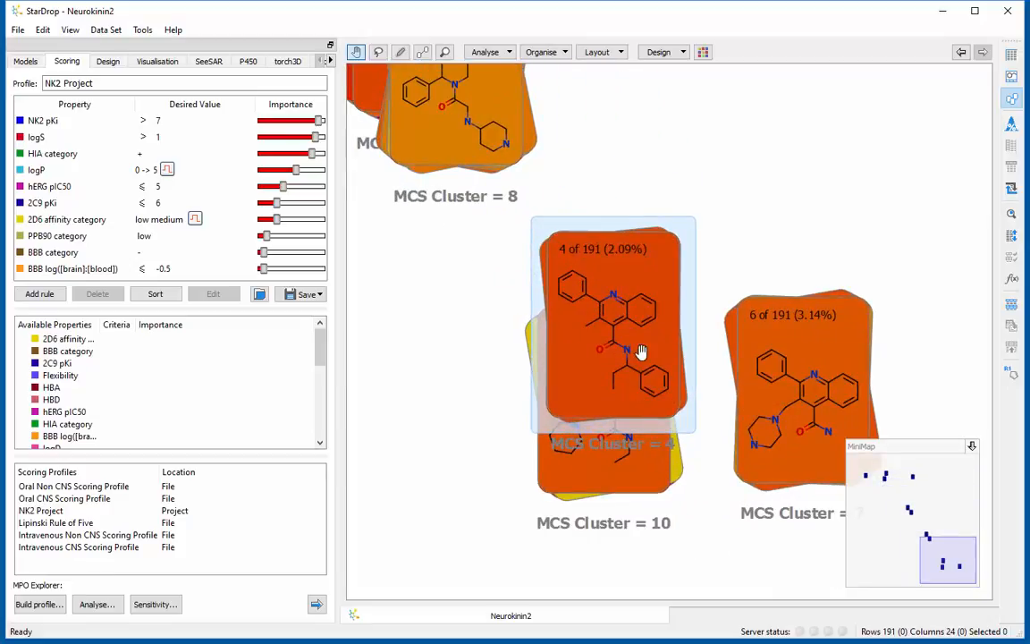
pyautogui.moveTo(629, 340); pyautogui.dragTo(708, 206)
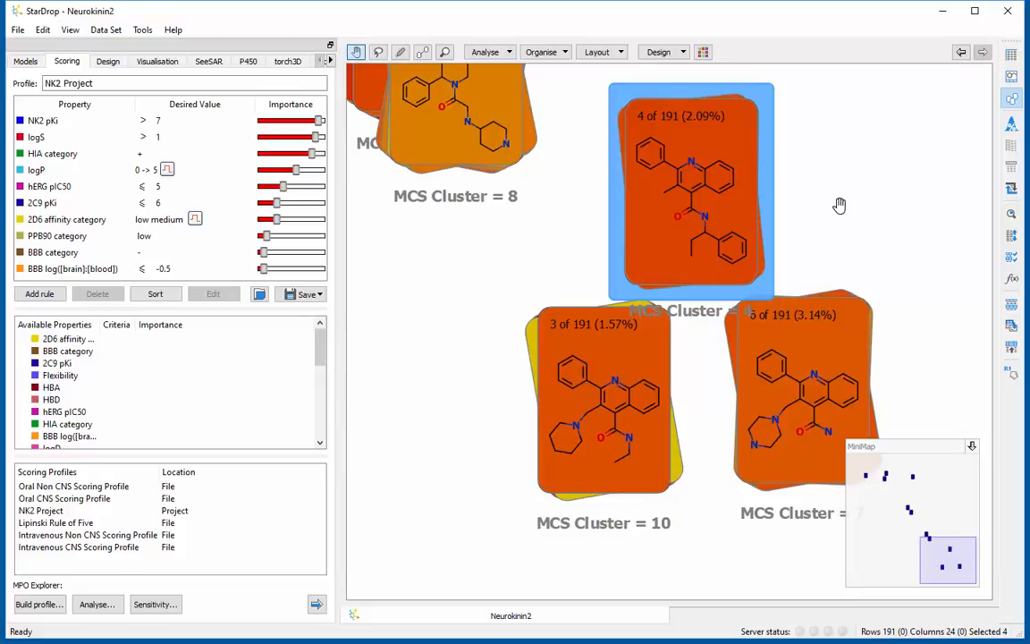
pyautogui.moveTo(829, 291); pyautogui.dragTo(716, 177)
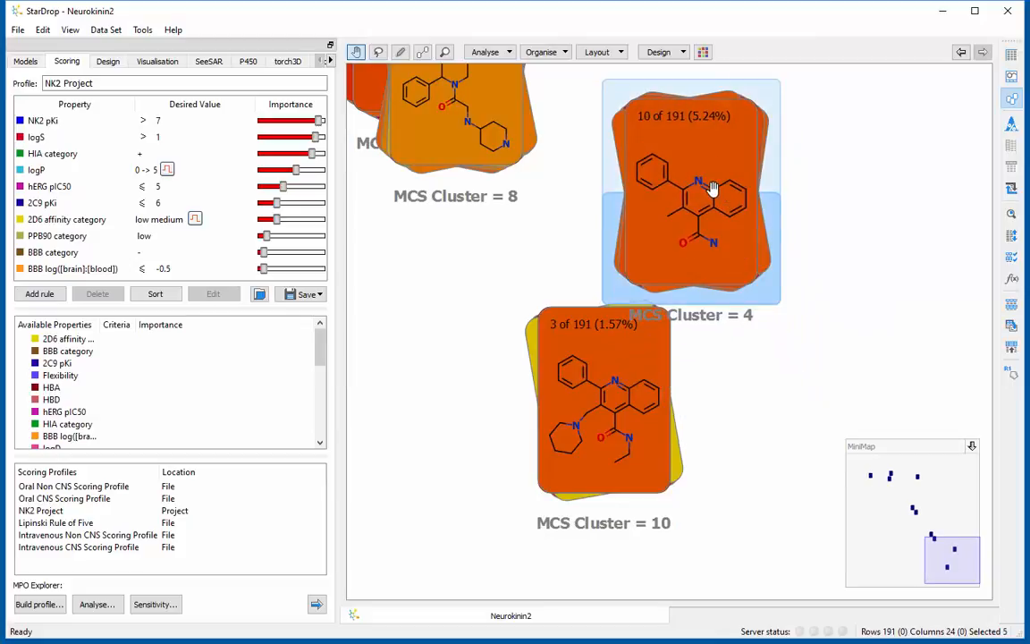
pyautogui.moveTo(638, 170); pyautogui.dragTo(624, 393)
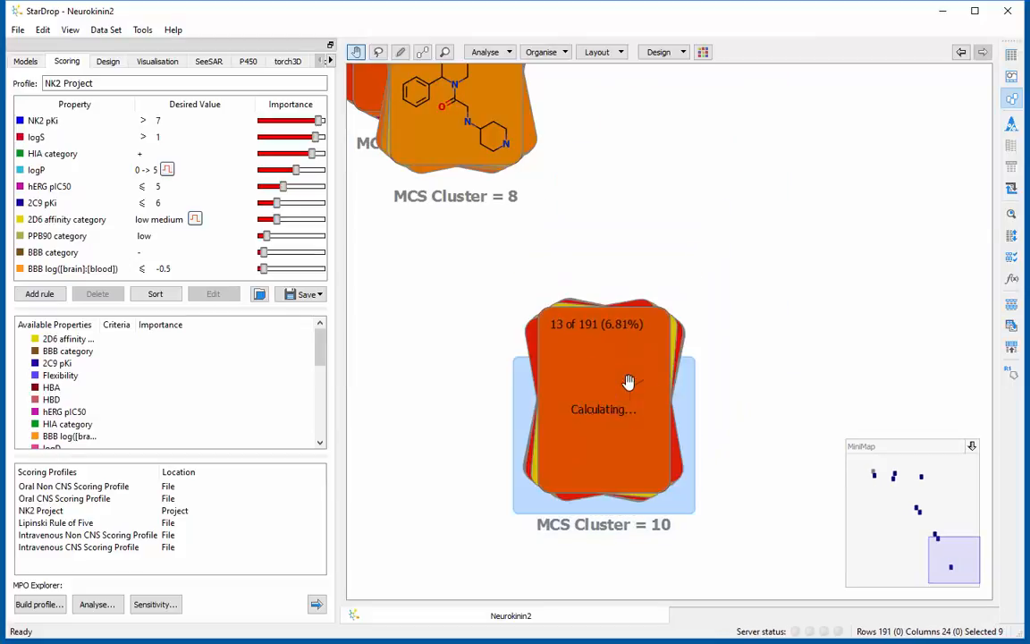
# - Rename the merged MCS Cluster 10 stack as Quinoline
pyautogui.tripleClick(607, 526)
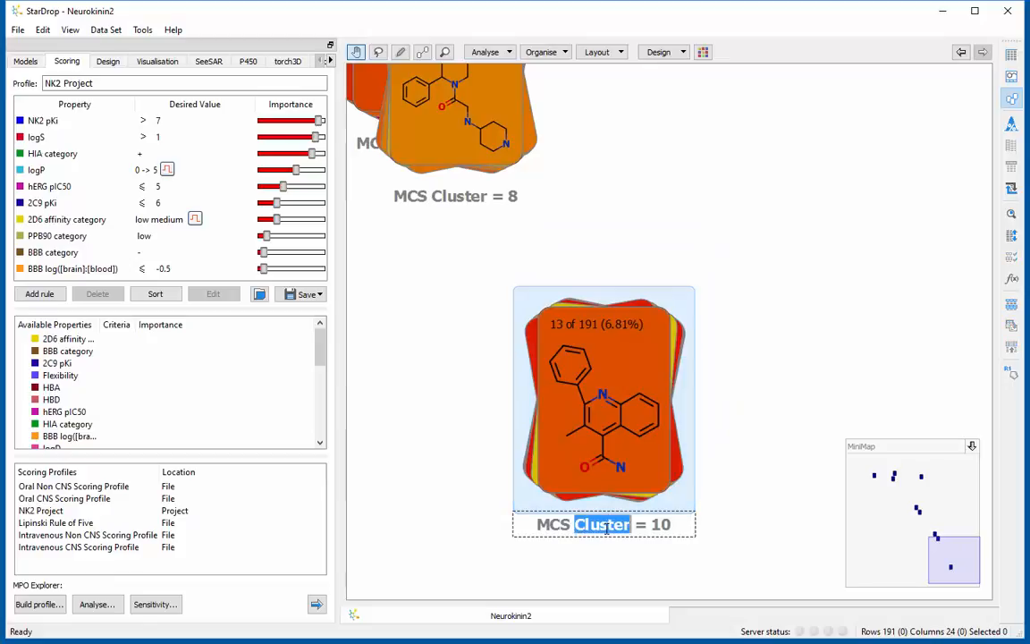
pyautogui.write('Quin')
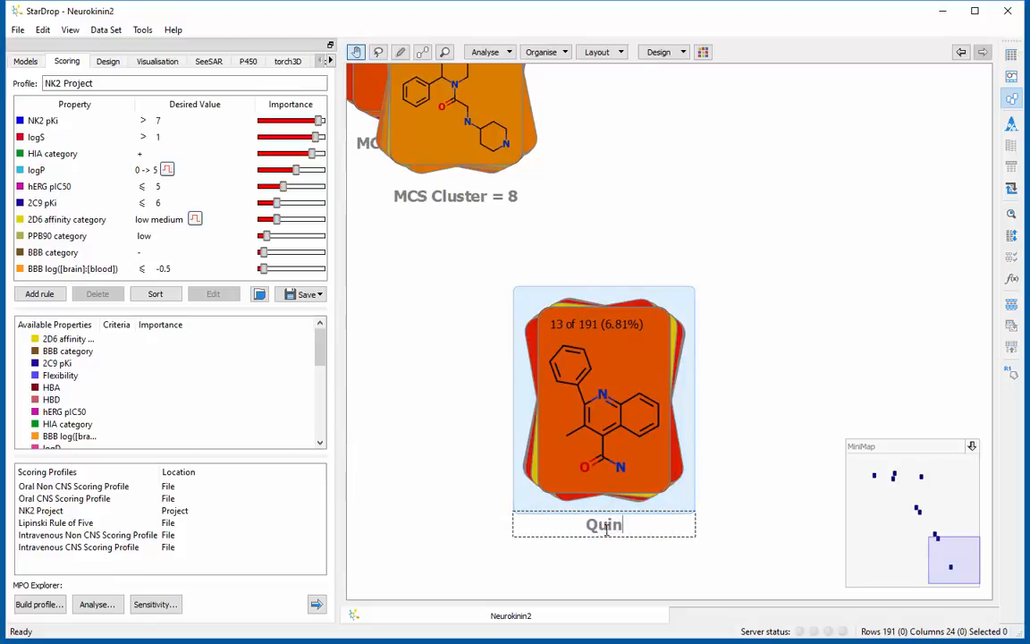
pyautogui.write('oline')
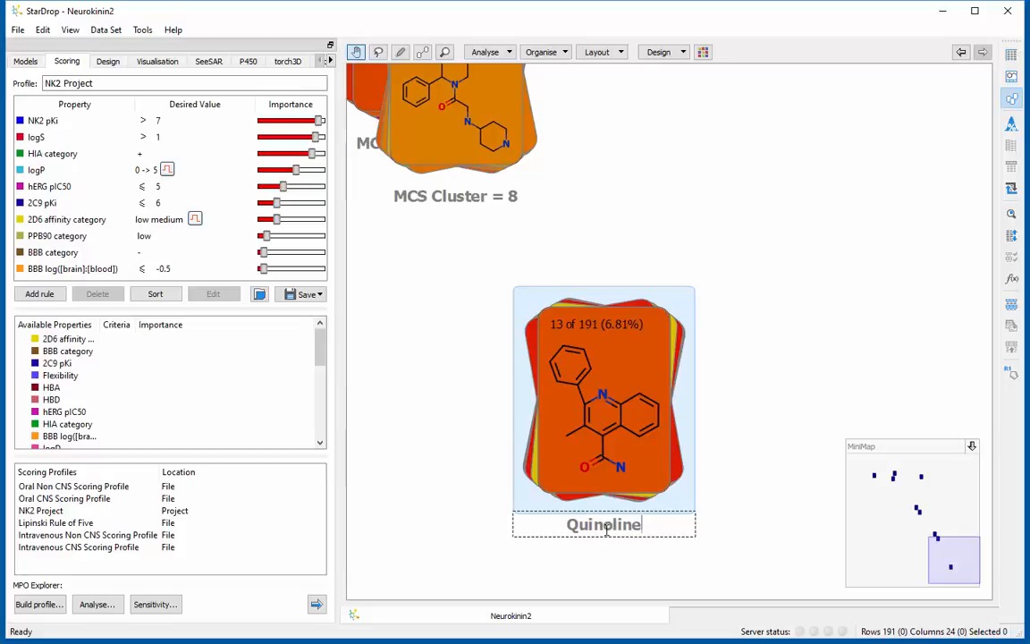
pyautogui.click(605, 542)
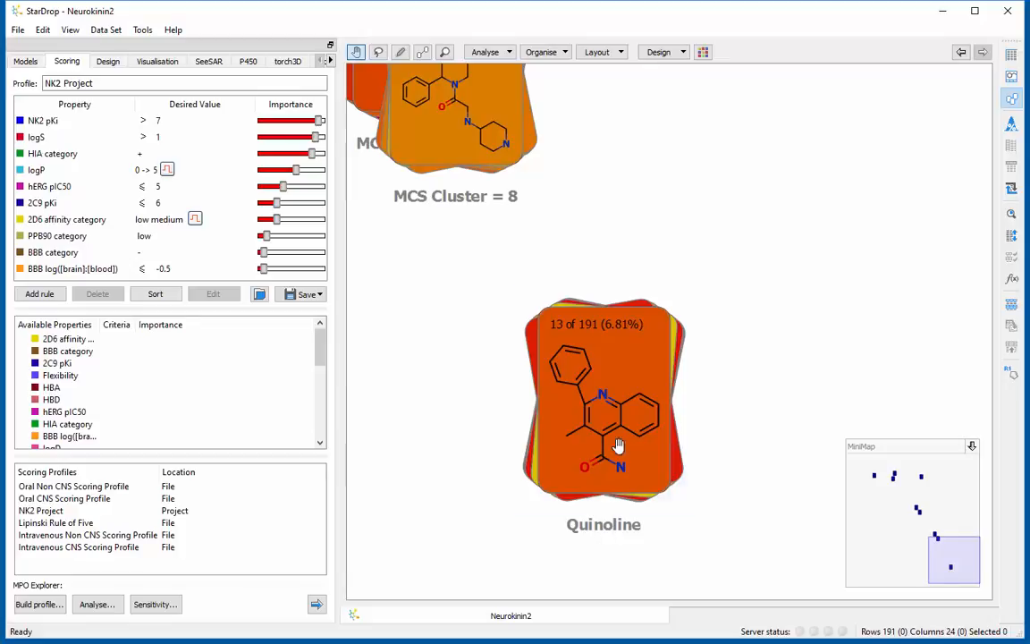
# - Stack all the cards by the Series property
pyautogui.click(566, 55)
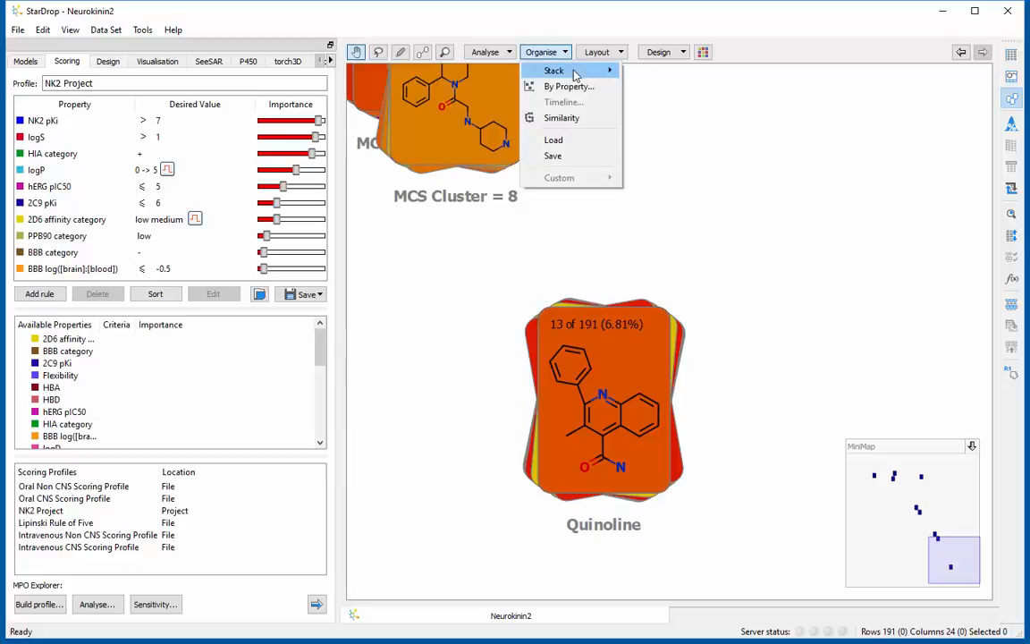
pyautogui.moveTo(563, 70)
pyautogui.click(660, 71)
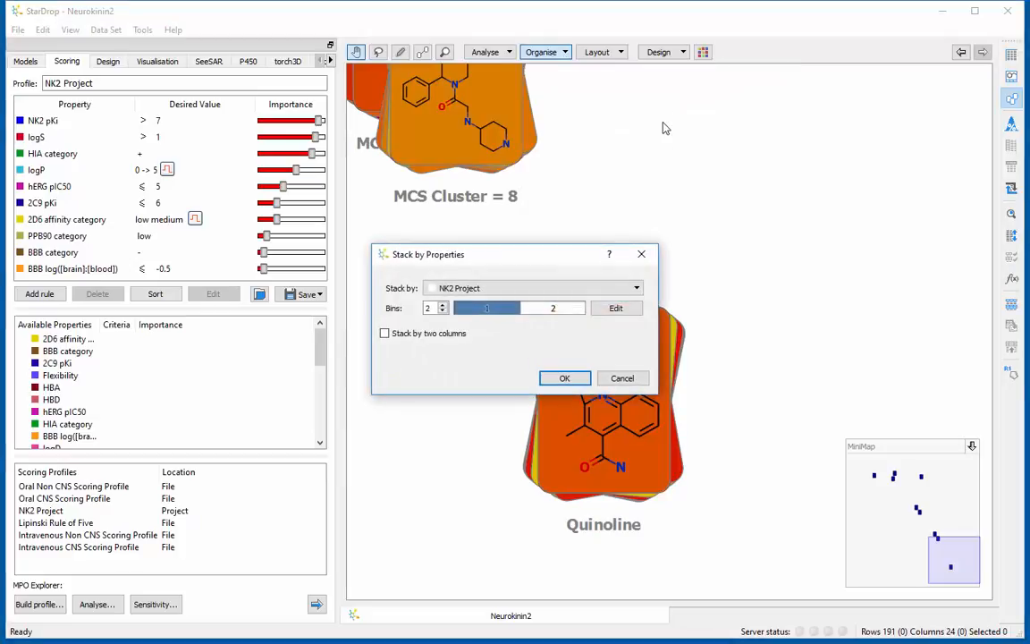
pyautogui.click(637, 289)
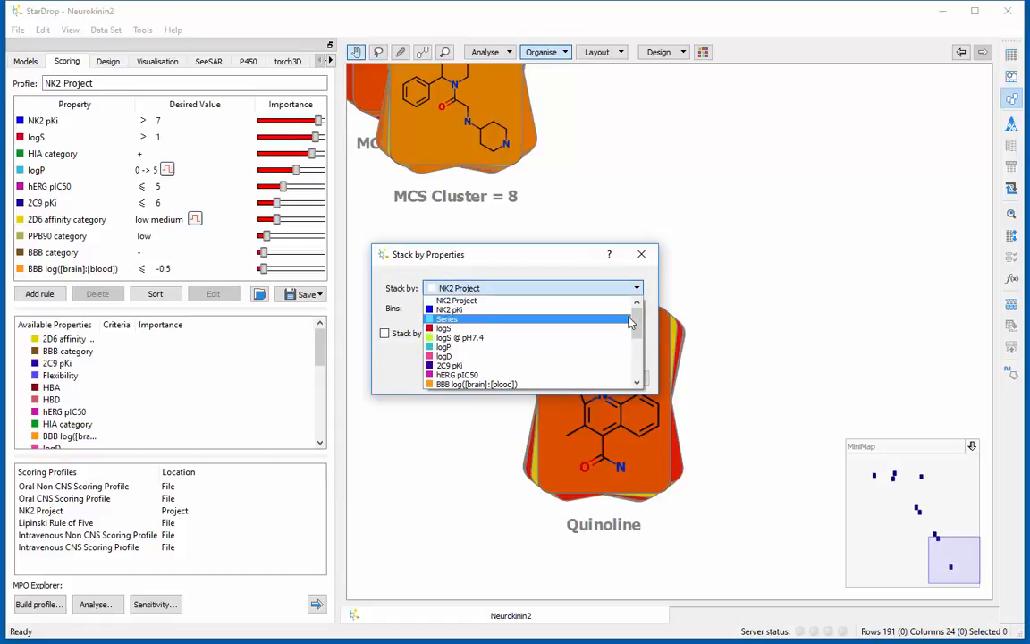
pyautogui.click(617, 320)
pyautogui.click(565, 379)
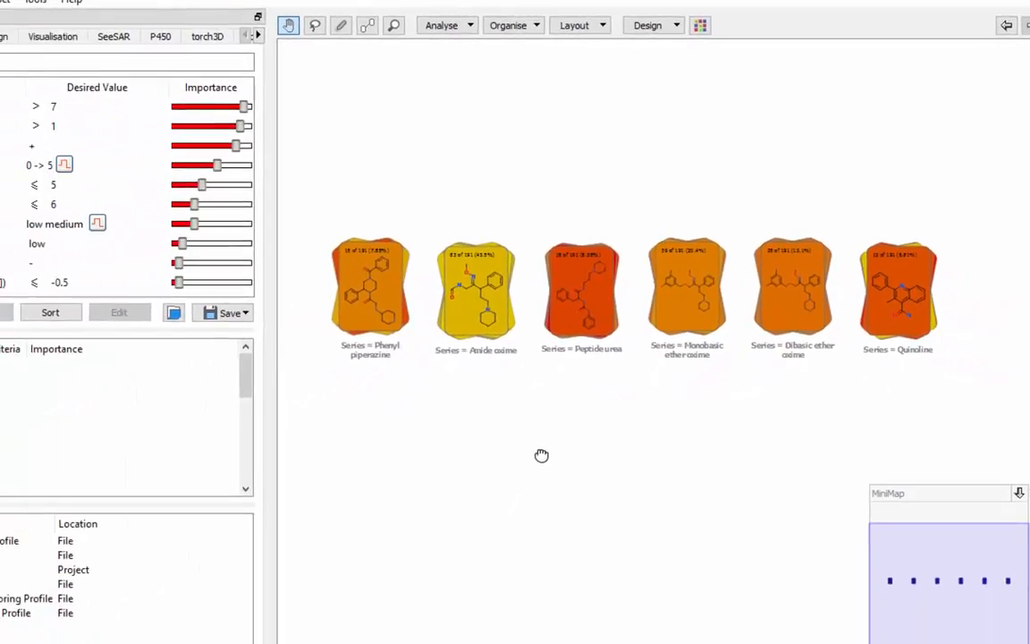
# - Open the custom card design, enlarge the card and add the logS property above NK2 pKi
pyautogui.click(678, 27)
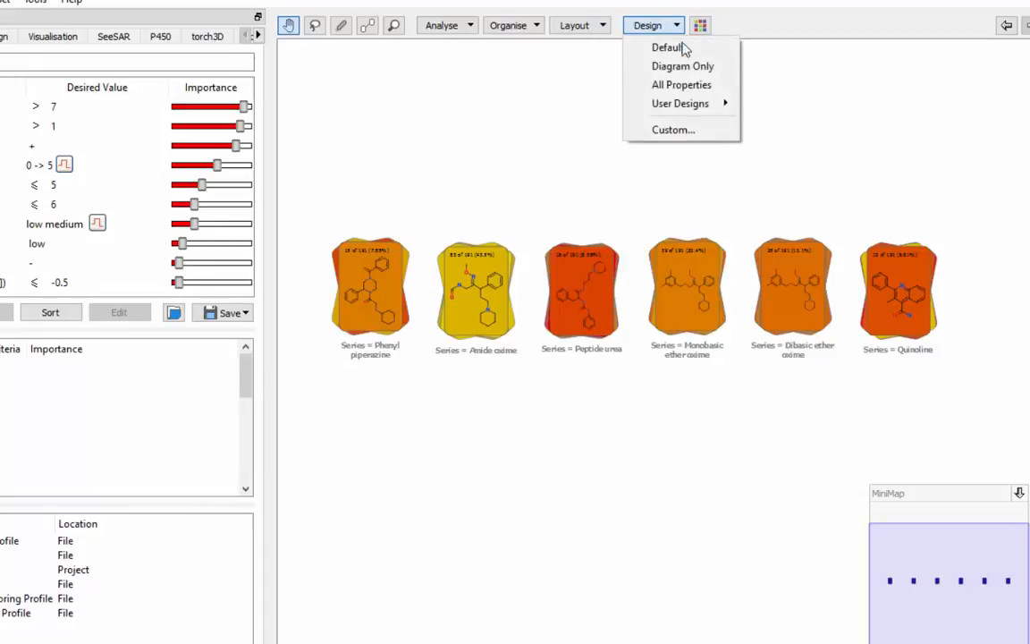
pyautogui.click(672, 130)
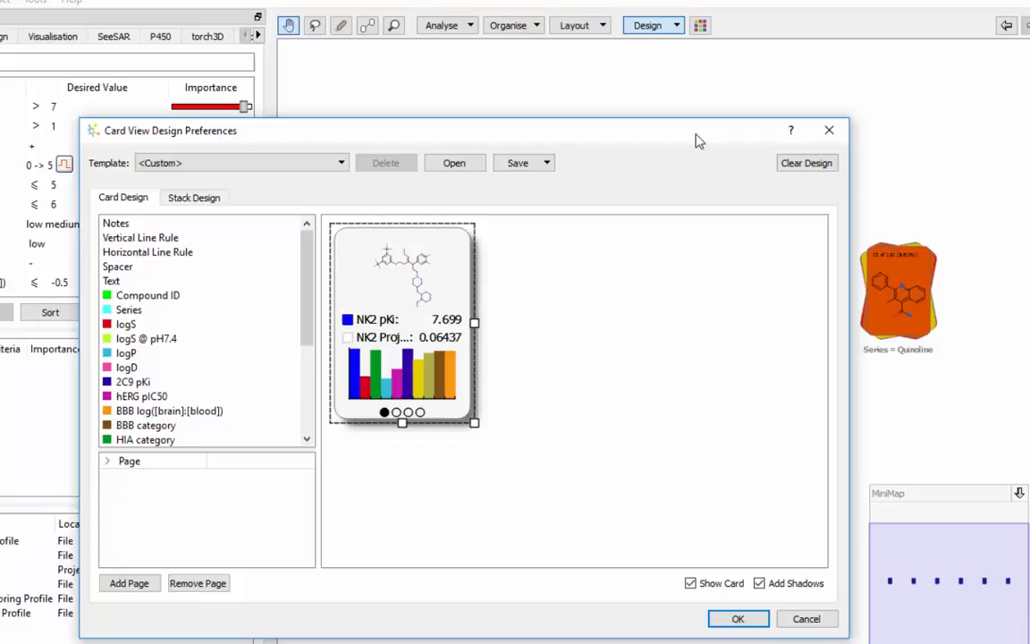
pyautogui.moveTo(474, 422); pyautogui.dragTo(499, 480)
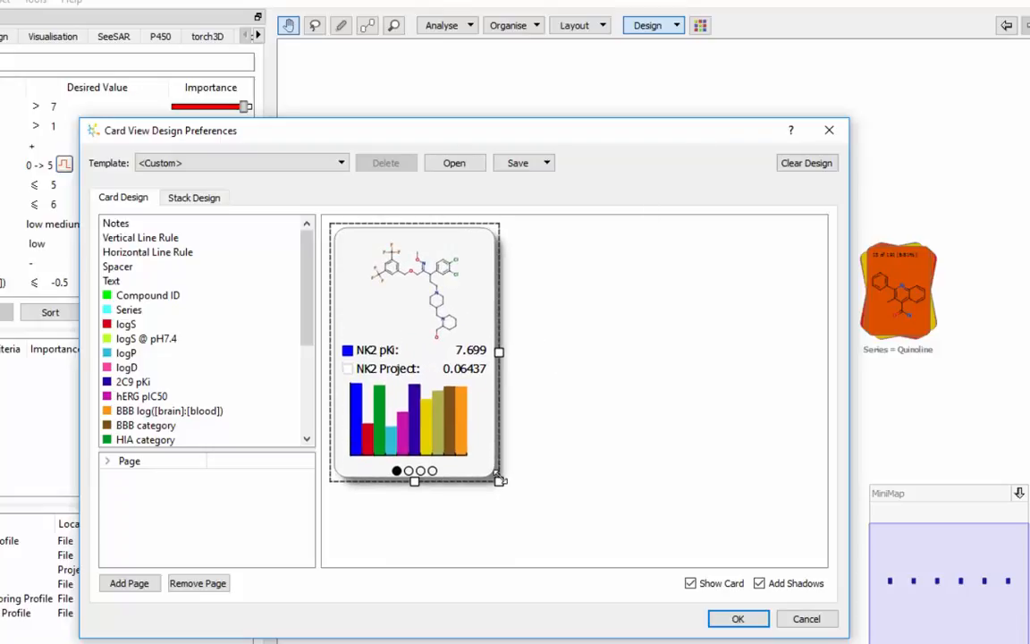
pyautogui.moveTo(145, 324); pyautogui.dragTo(424, 362)
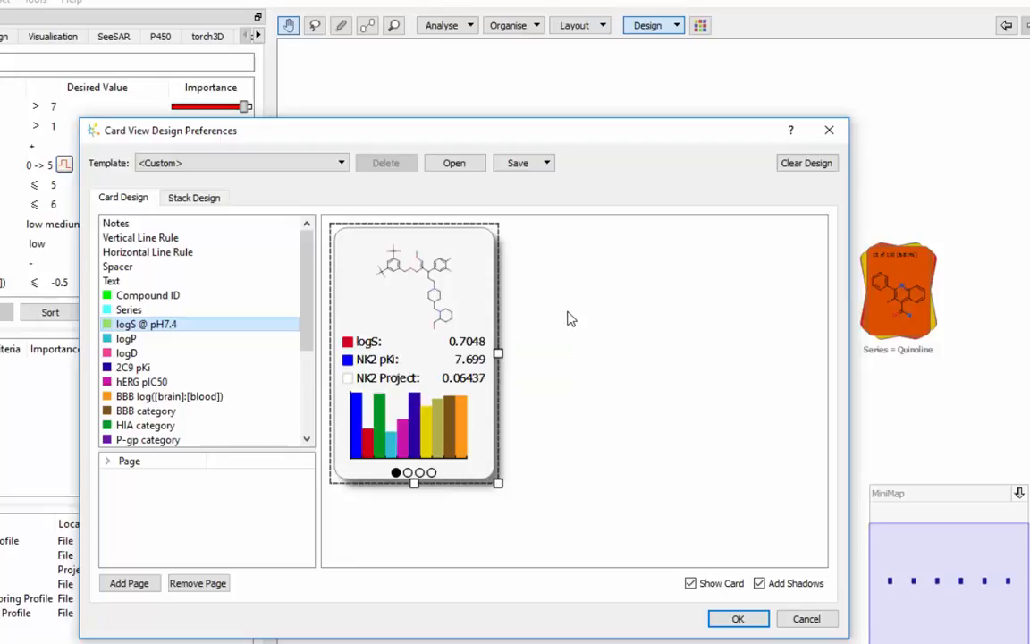
# - Apply the NK2 card template as the card design and take a closer look at the series stacks
pyautogui.click(340, 165)
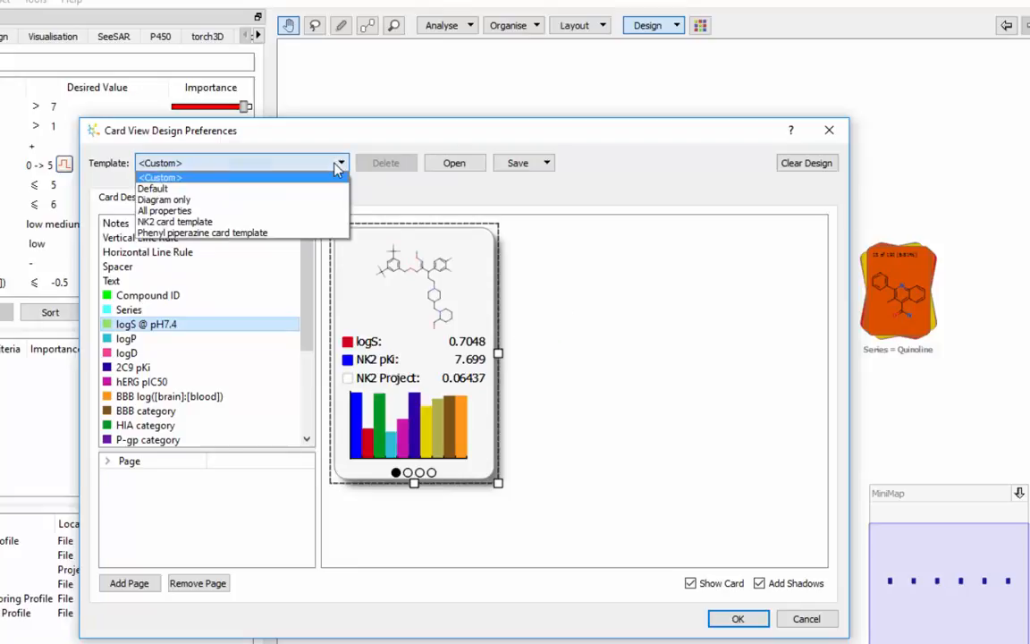
pyautogui.click(309, 222)
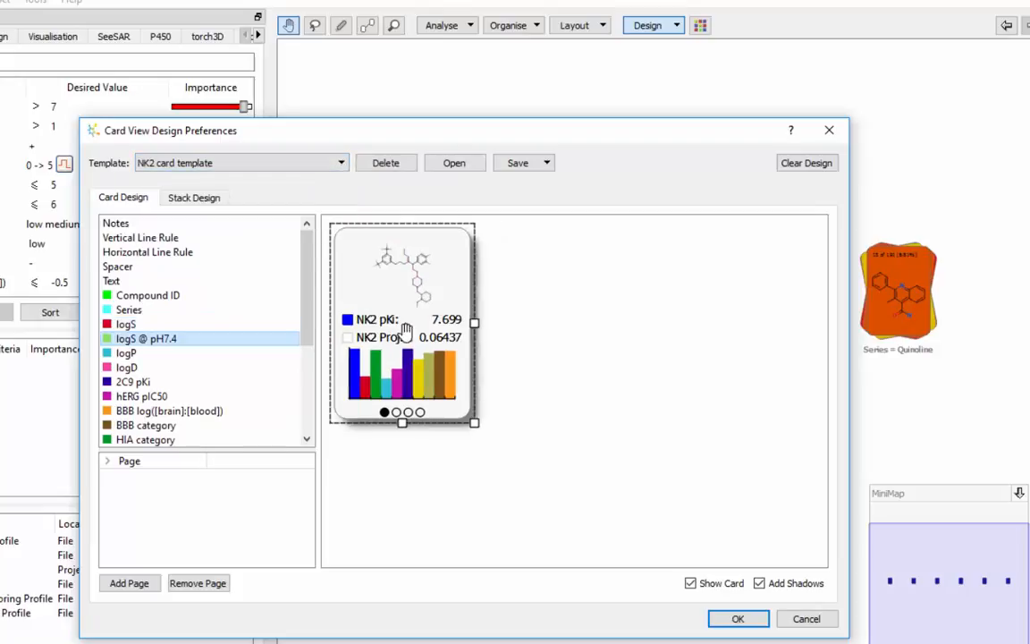
pyautogui.click(739, 620)
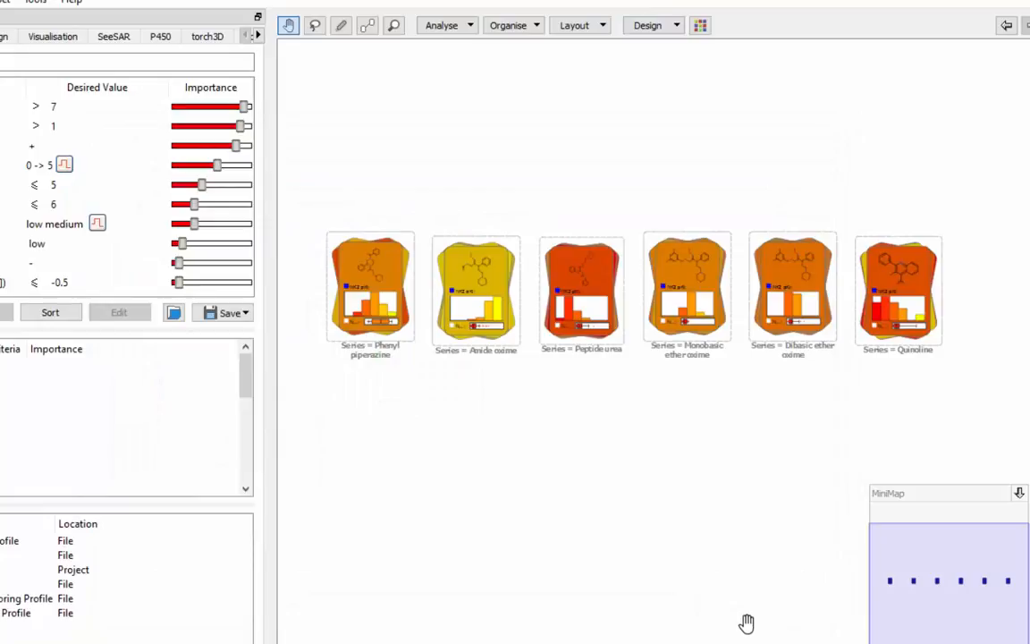
pyautogui.scroll(2, 548, 430)
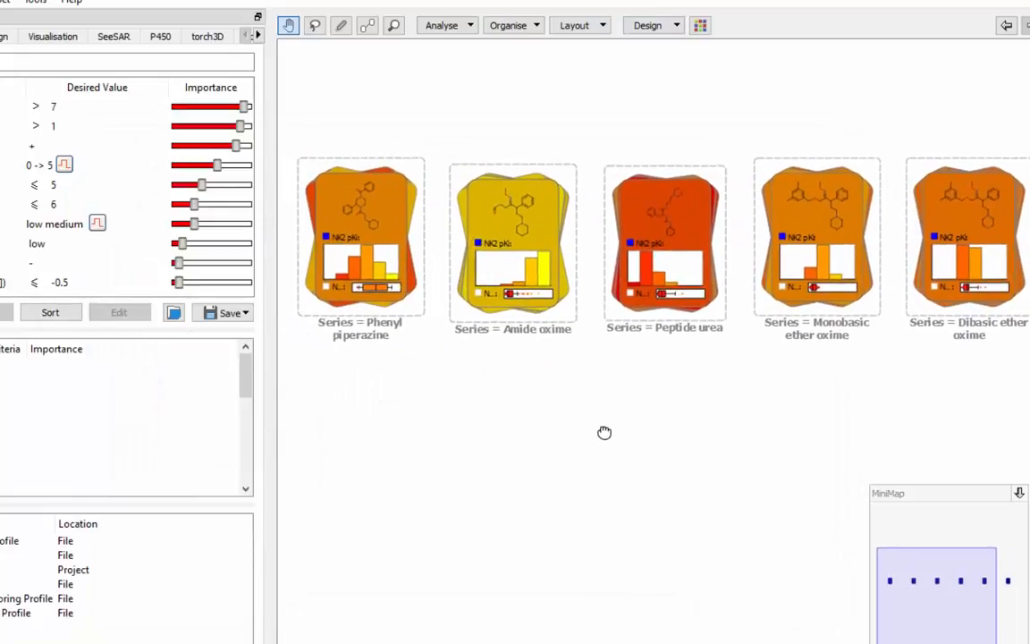
pyautogui.moveTo(605, 433); pyautogui.dragTo(620, 437)
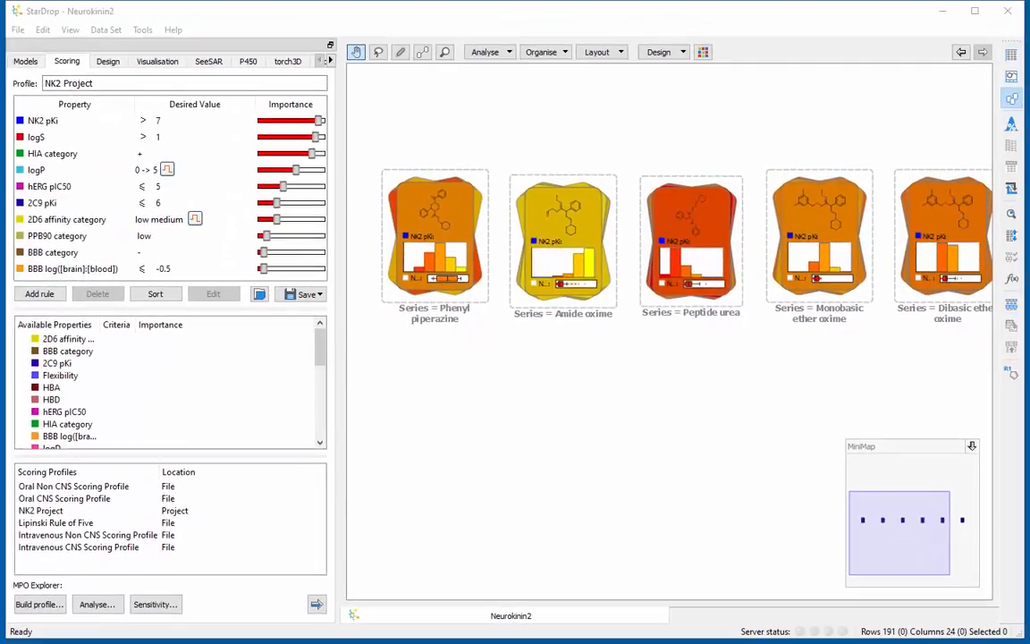
# - Bring back the detached Neurokinin2 Space plot, place it beside the card stacks and colour its points by NK2 Project
pyautogui.hotkey('alt', 'Tab')
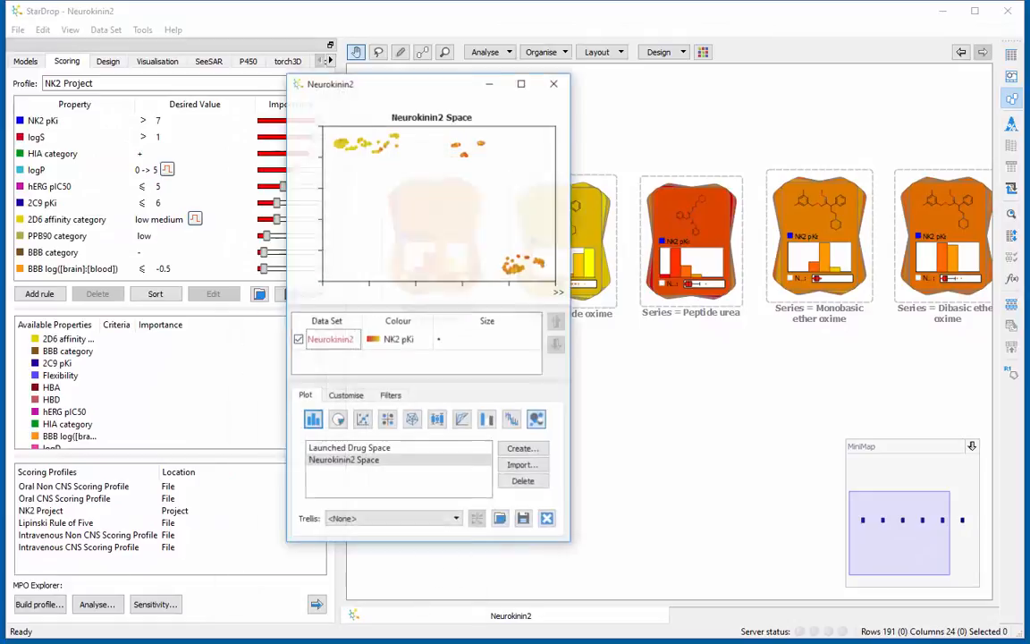
pyautogui.moveTo(376, 67); pyautogui.dragTo(821, 152)
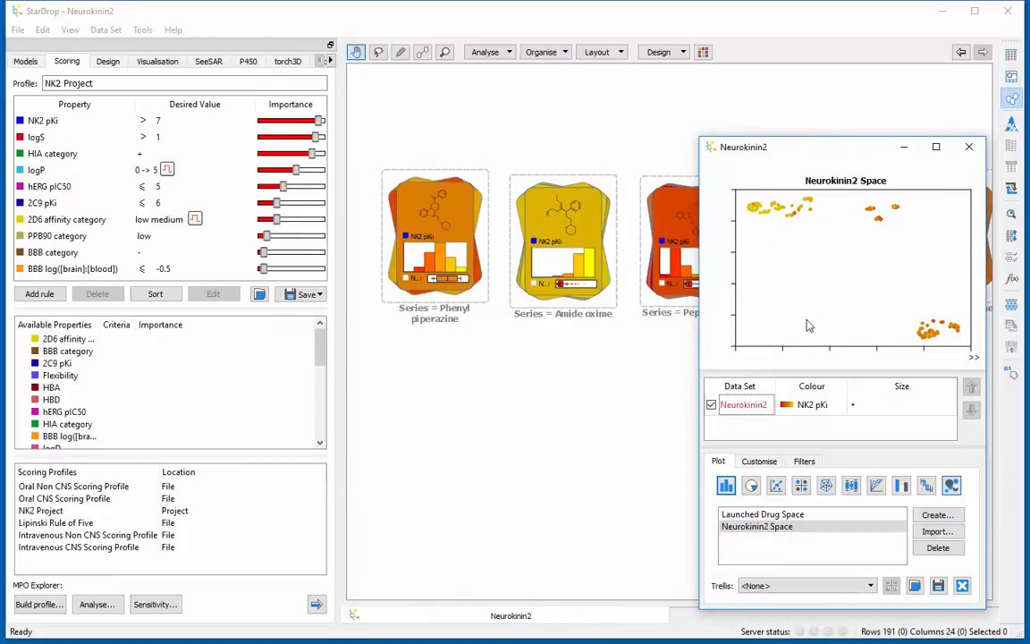
pyautogui.doubleClick(791, 407)
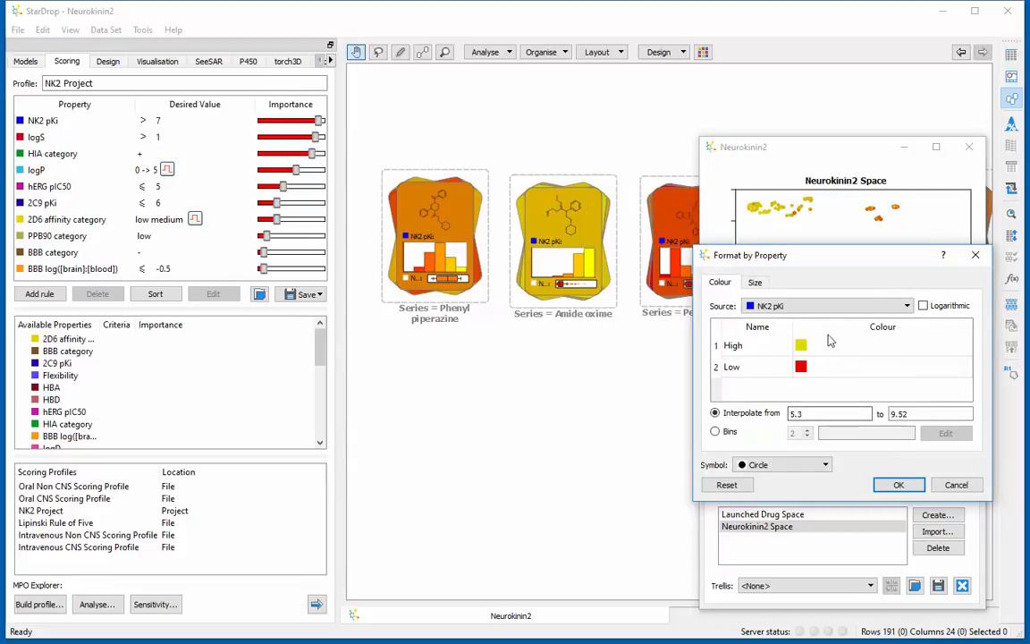
pyautogui.click(821, 306)
pyautogui.click(822, 328)
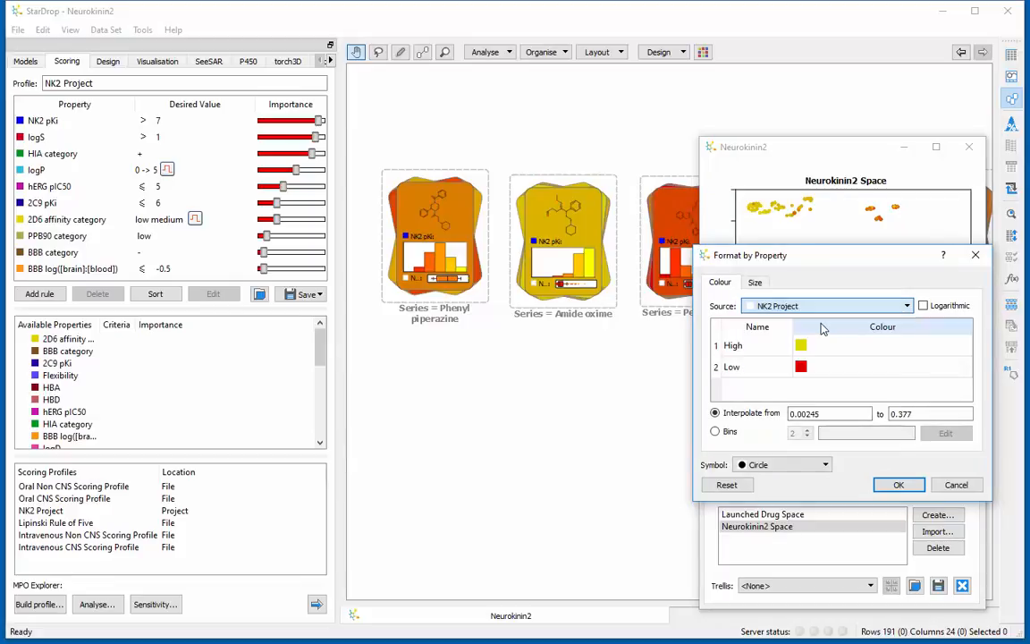
pyautogui.click(901, 485)
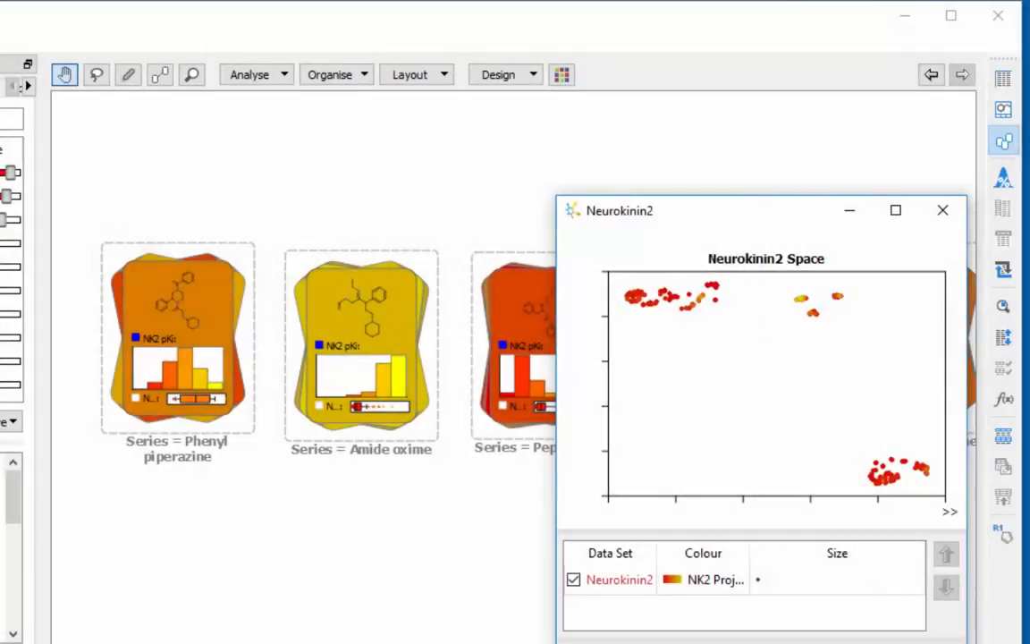
# - Select the Phenyl piperazine stack and plot the NK2 Project scores as a snake plot with compounds ordered by score
pyautogui.click(157, 307)
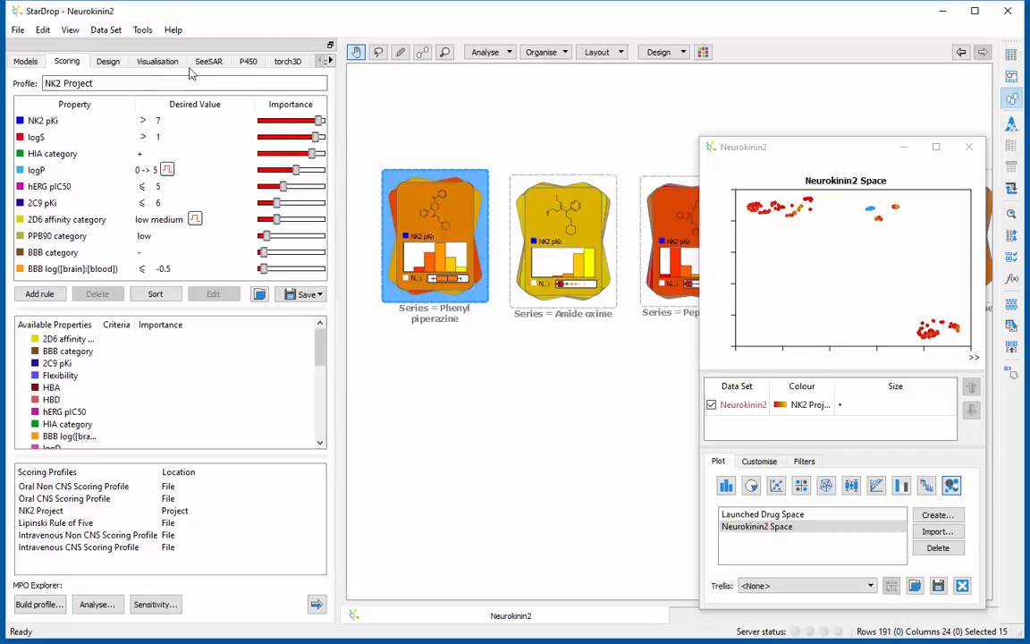
pyautogui.click(175, 63)
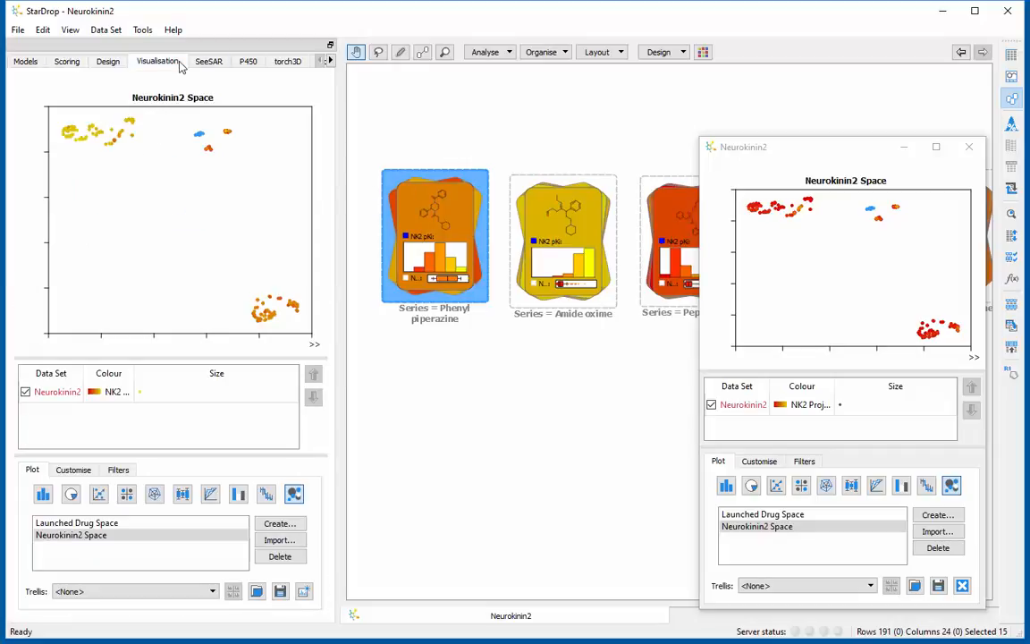
pyautogui.click(268, 495)
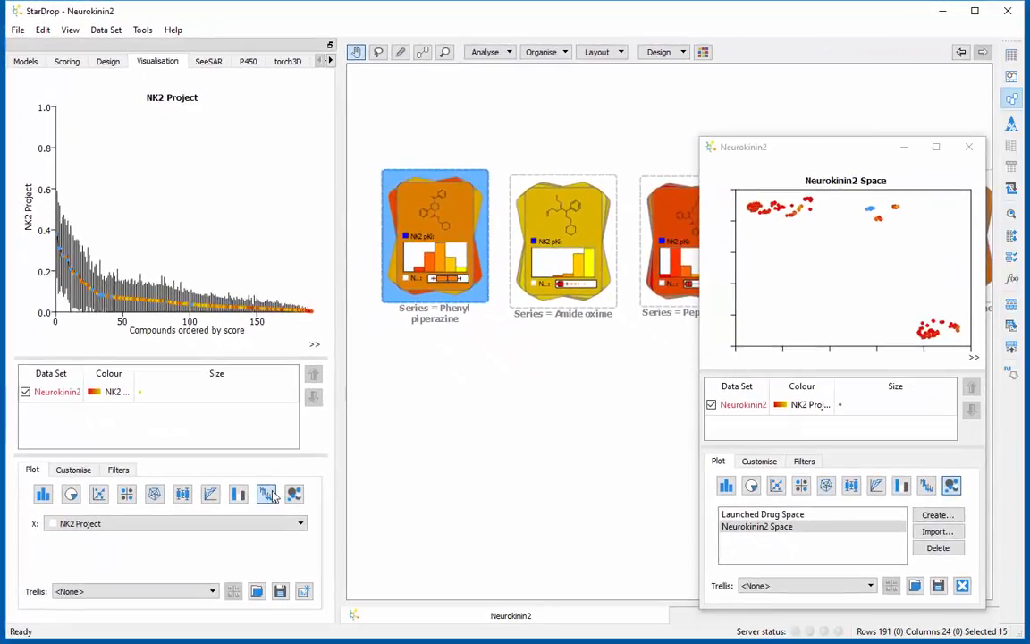
# - Select the highest-scoring compounds in the NK2 Project score plot, then minimise the detached Neurokinin2 Space window
pyautogui.click(105, 280)
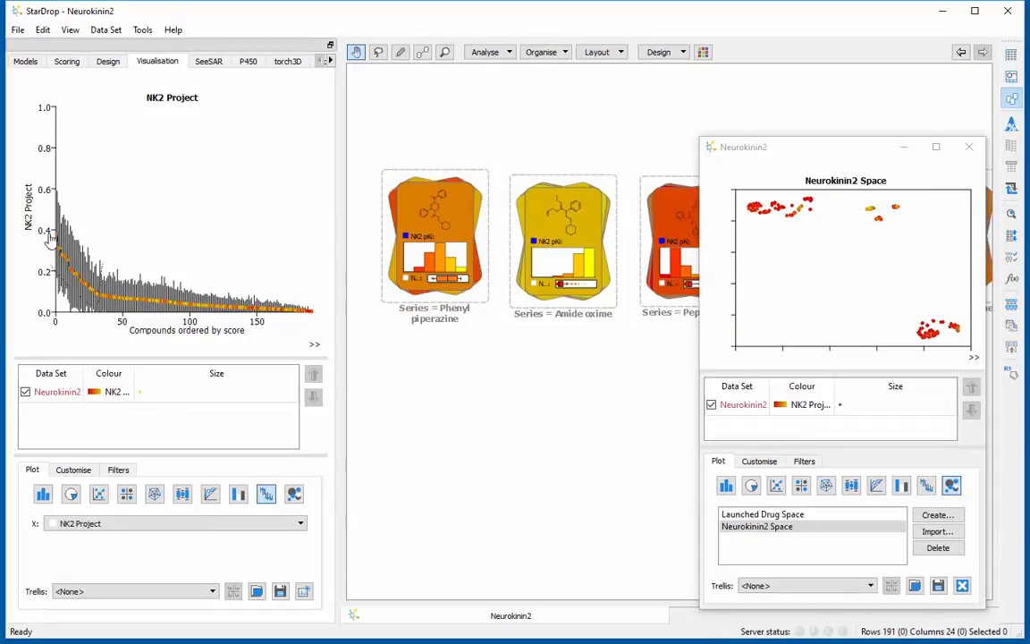
pyautogui.moveTo(50, 240)
pyautogui.mouseDown()
pyautogui.moveTo(83, 246)
pyautogui.moveTo(107, 270)
pyautogui.mouseUp()
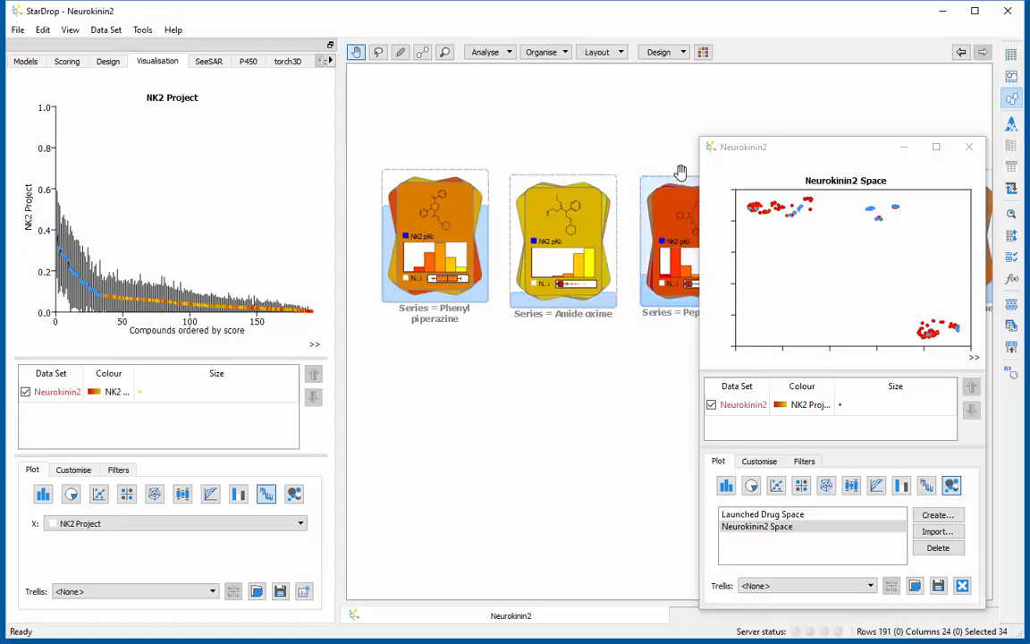
pyautogui.click(904, 148)
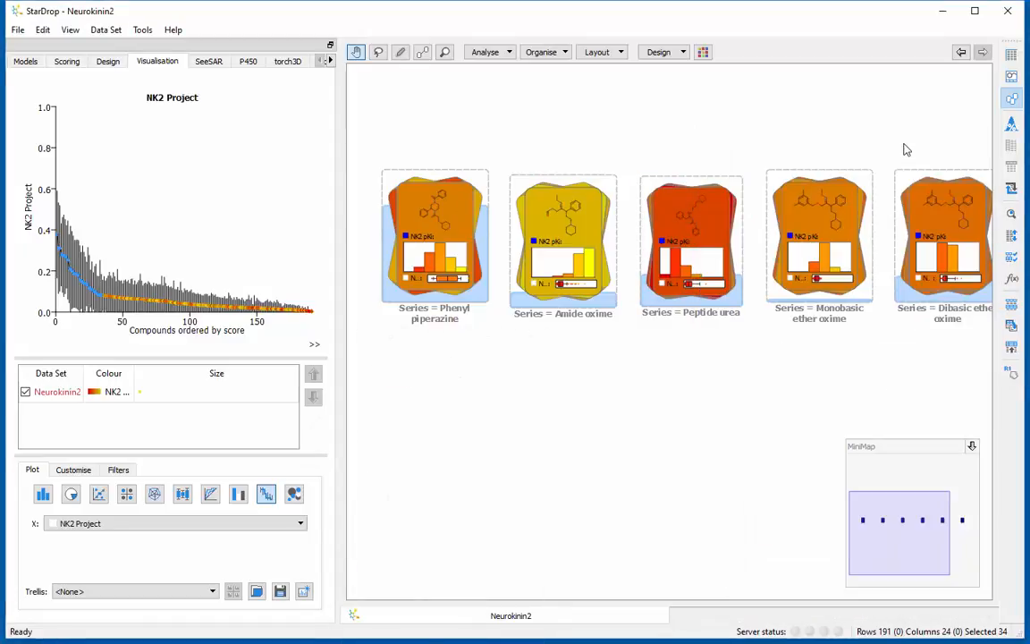
# - Create a new data set named "Phenyl piperizine series" from the Phenyl piperazine stack
pyautogui.click(457, 222)
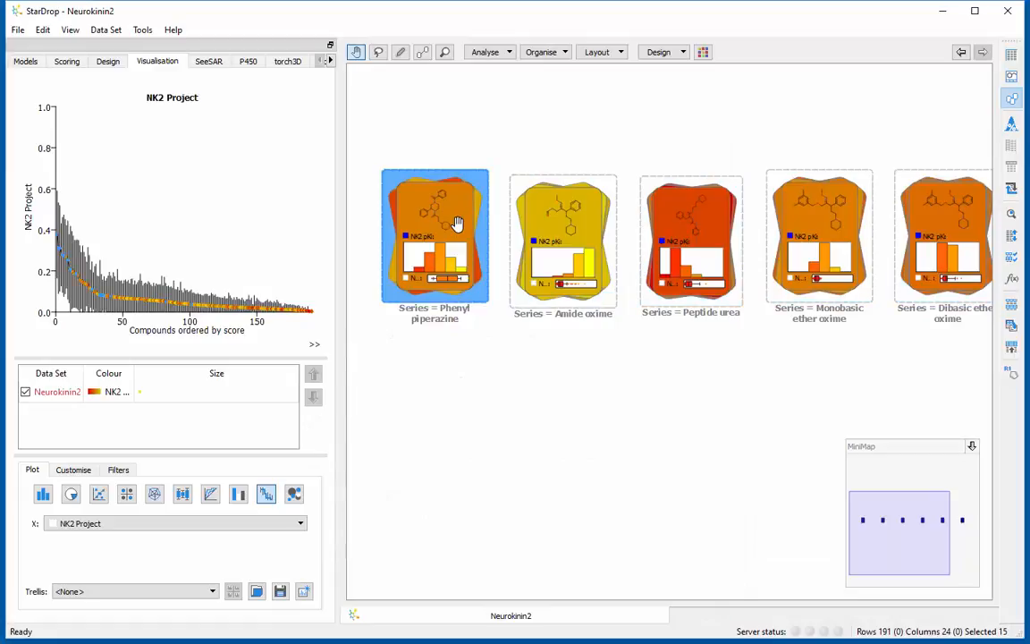
pyautogui.click(1014, 329)
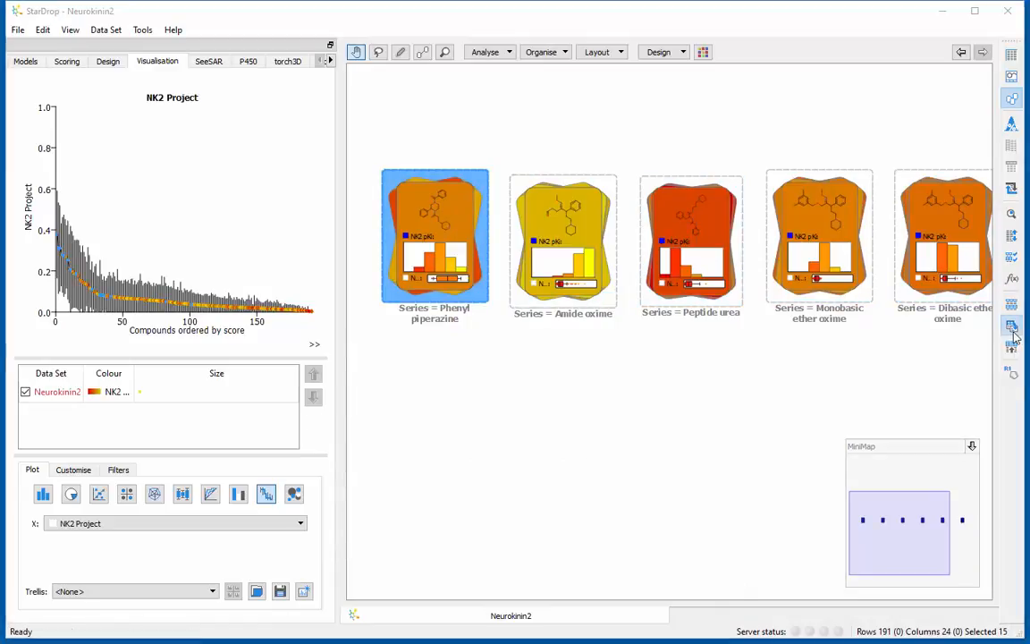
pyautogui.write('Phen')
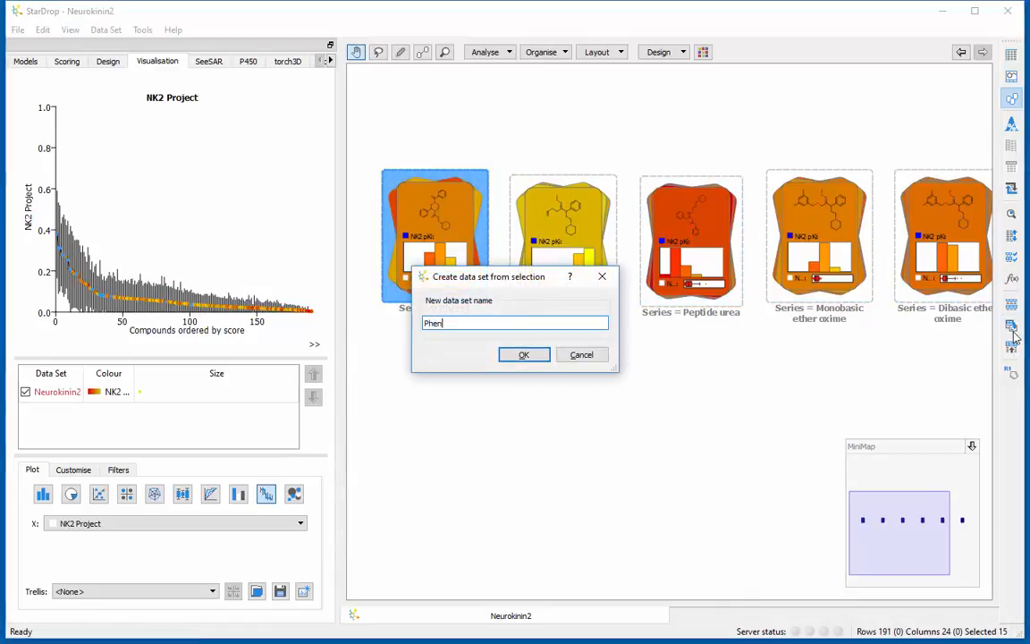
pyautogui.write('yl pipe')
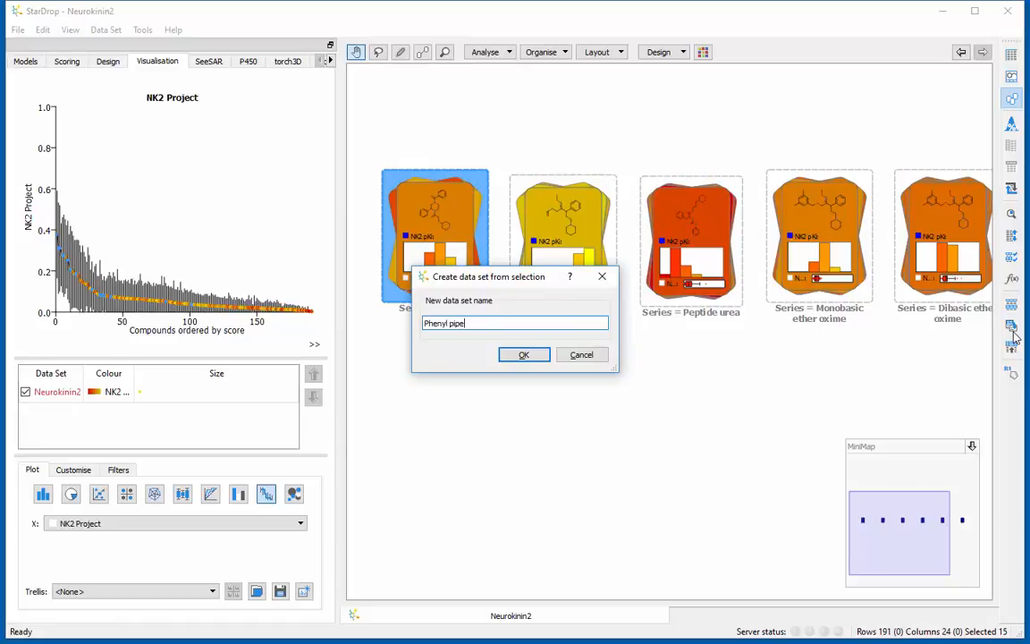
pyautogui.write('rizine series')
pyautogui.click(525, 355)
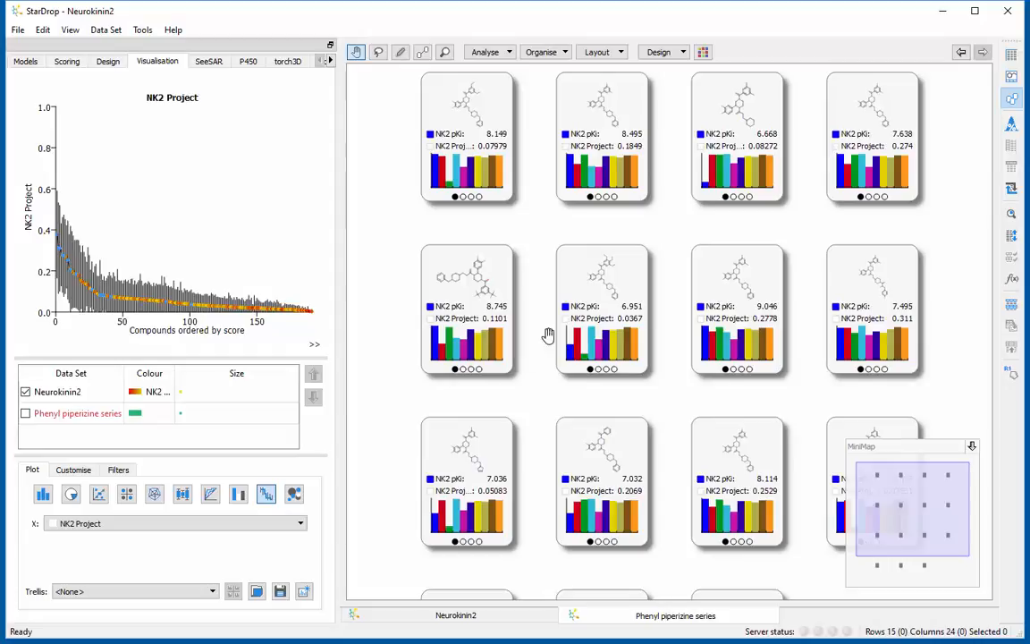
# - Sort the new data set by NK2 Project value in descending order and apply the Phenyl piperazine card template
pyautogui.click(1012, 236)
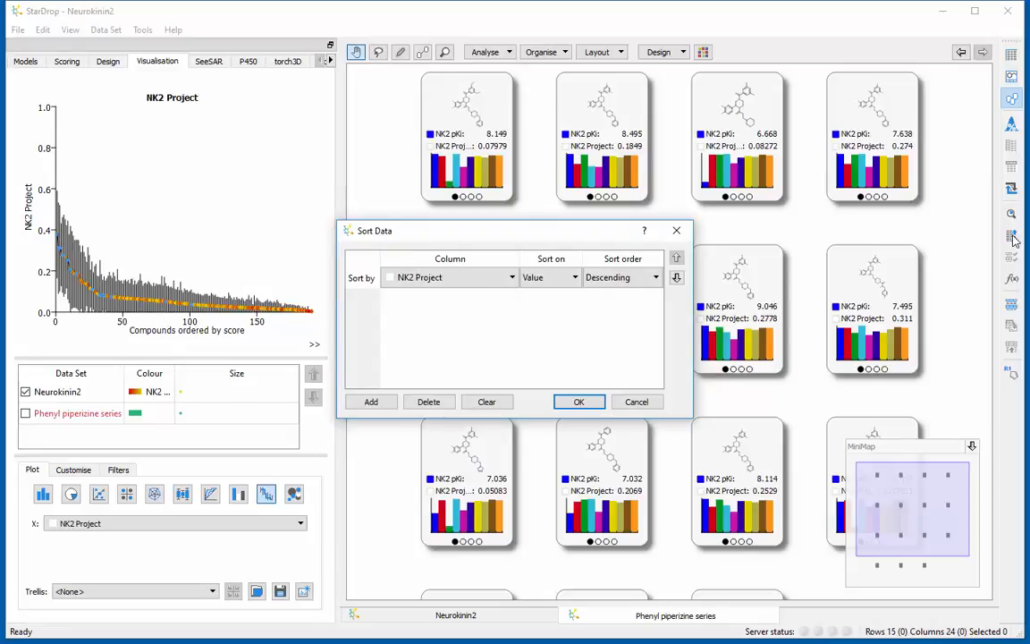
pyautogui.click(578, 403)
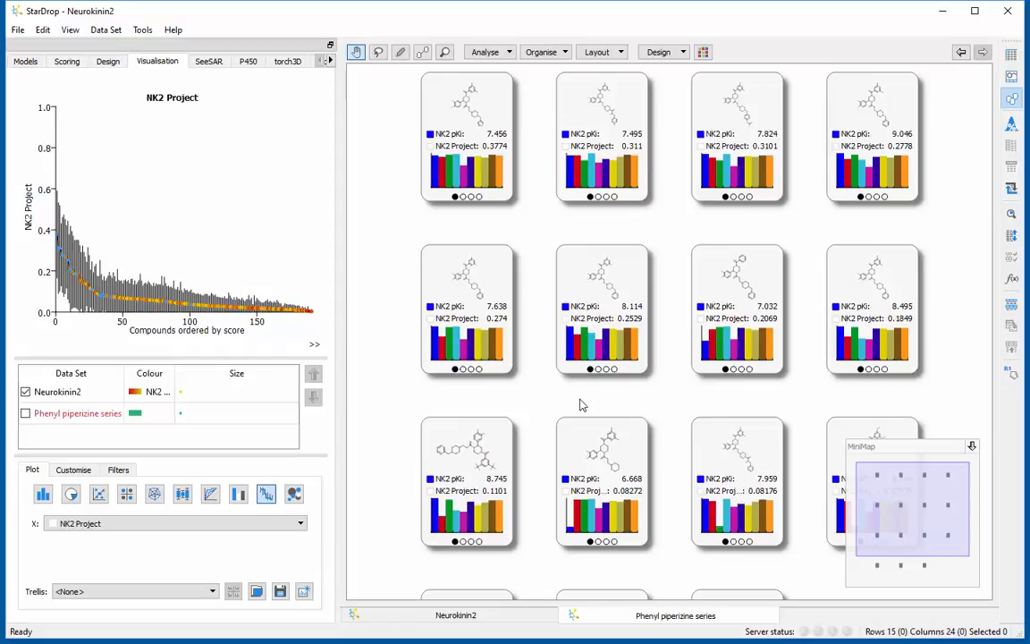
pyautogui.click(683, 53)
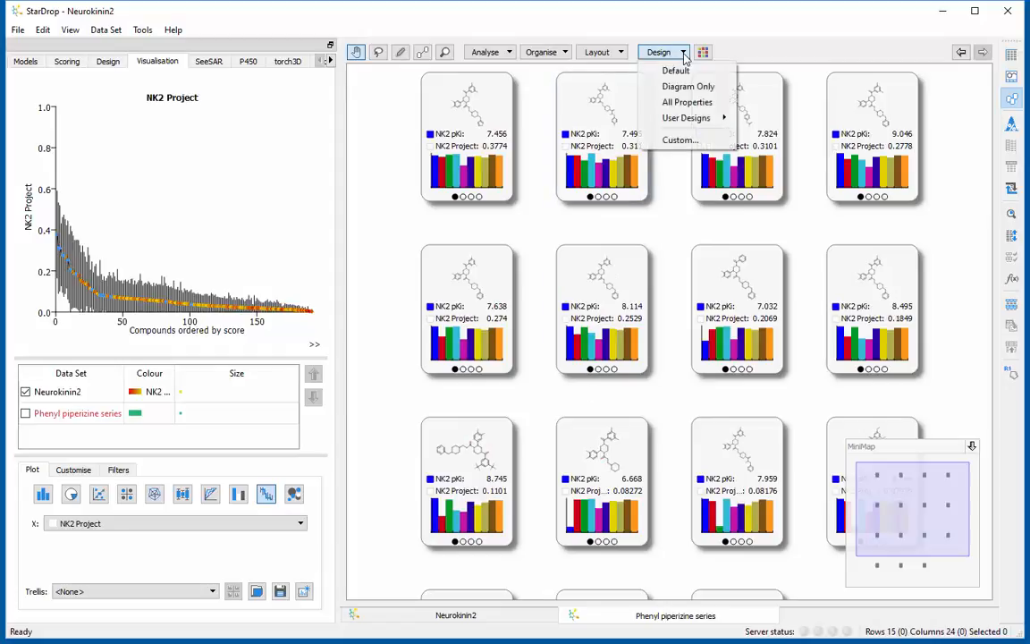
pyautogui.moveTo(720, 119)
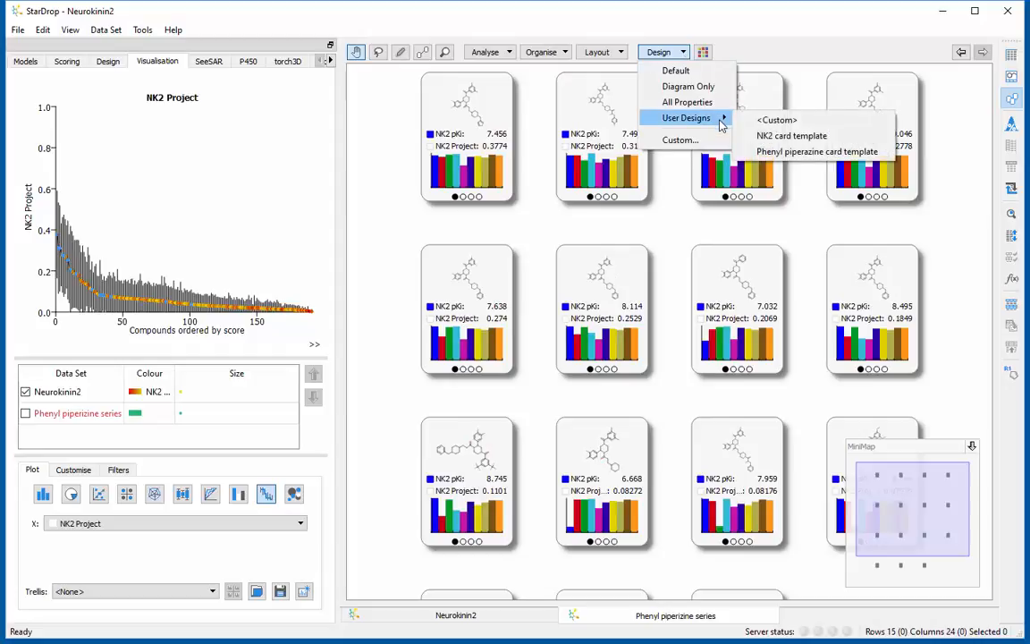
pyautogui.click(796, 152)
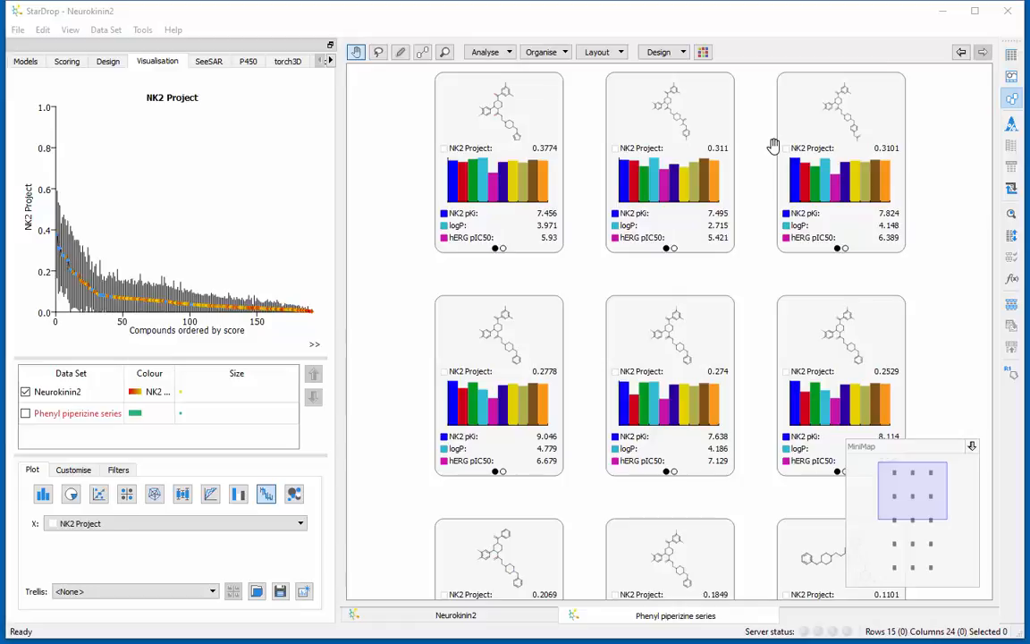
# - Run an Activity Neighbourhood analysis on the highest-scoring compound, colouring the links by difference in NK2 pKi
pyautogui.click(520, 121)
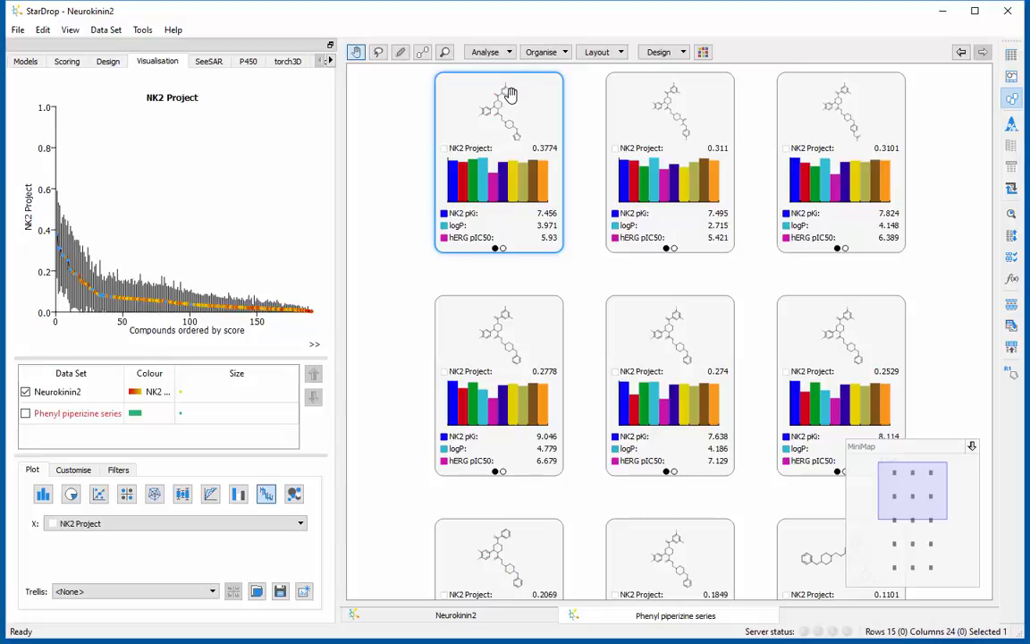
pyautogui.click(510, 56)
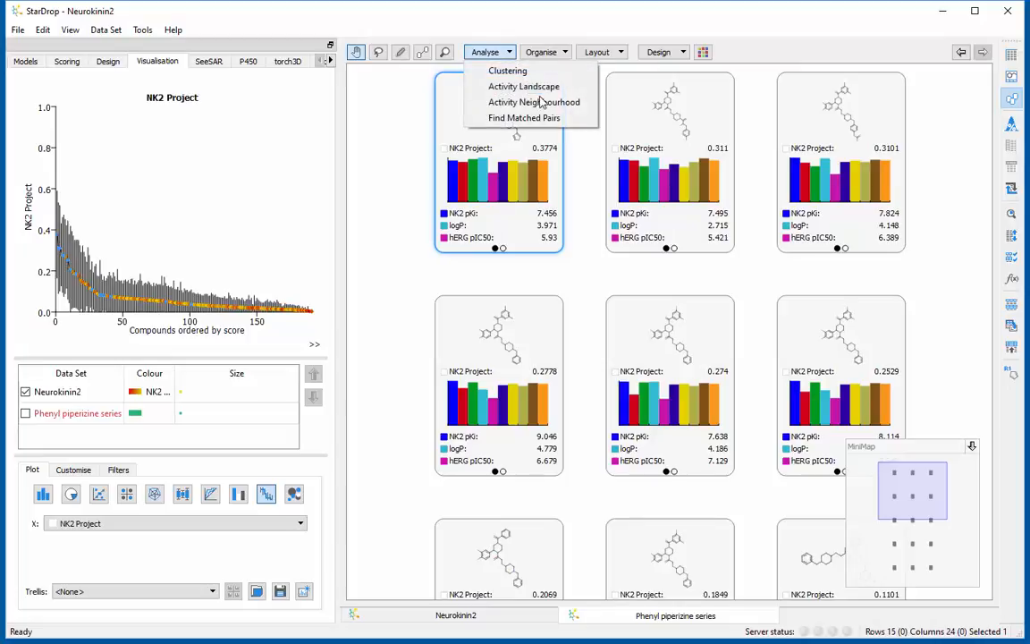
pyautogui.click(478, 103)
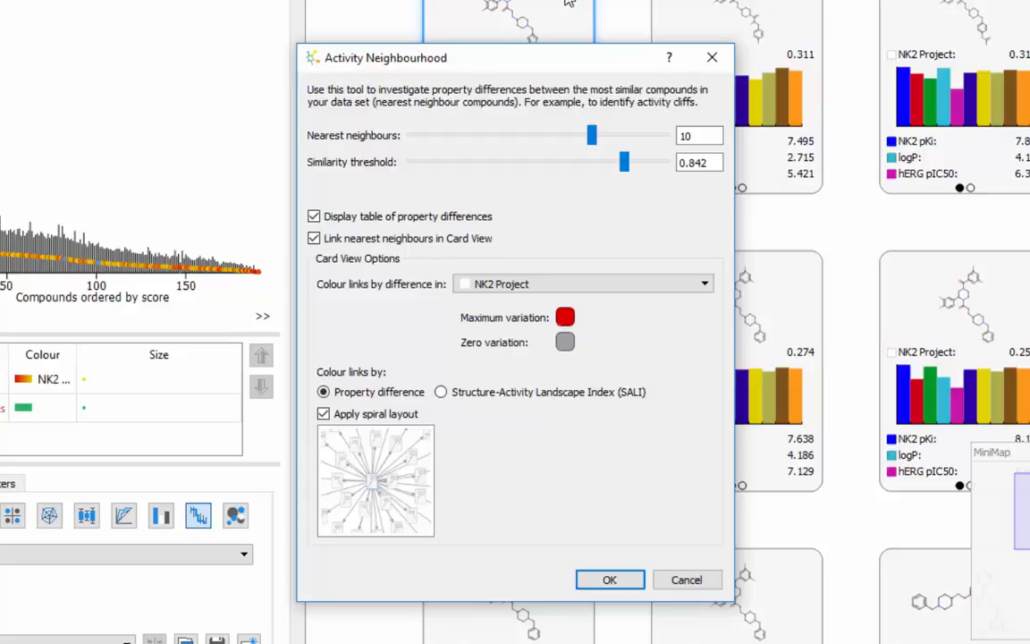
pyautogui.click(705, 286)
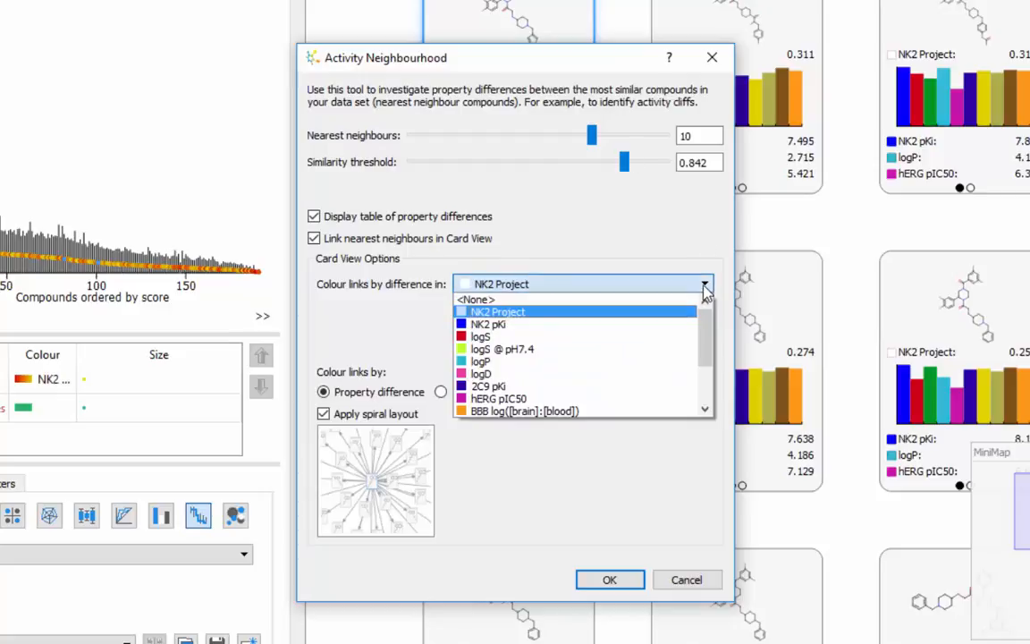
pyautogui.click(689, 325)
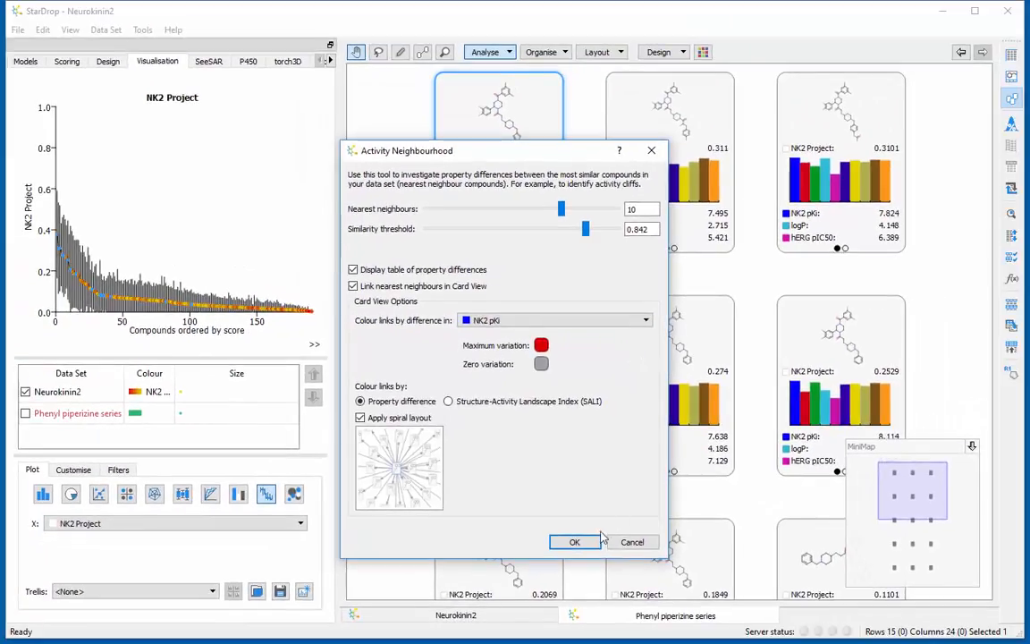
pyautogui.click(594, 542)
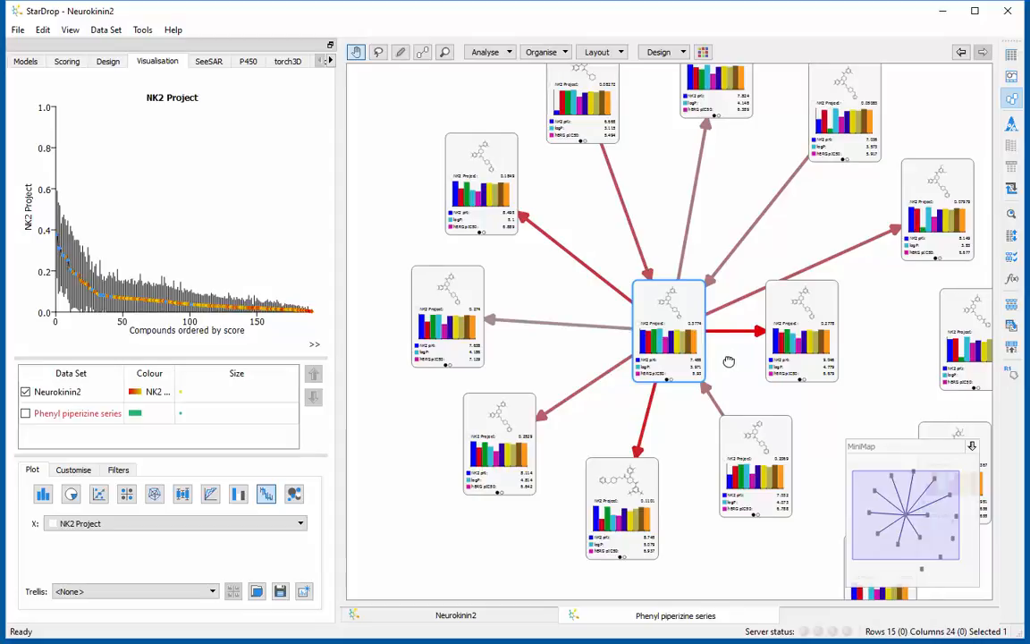
# - Select the neighbouring compound with NK2 pKi 9.046 and show it in the single-molecule view with all its properties
pyautogui.scroll(5, 729, 358)
pyautogui.scroll(2, 679, 335)
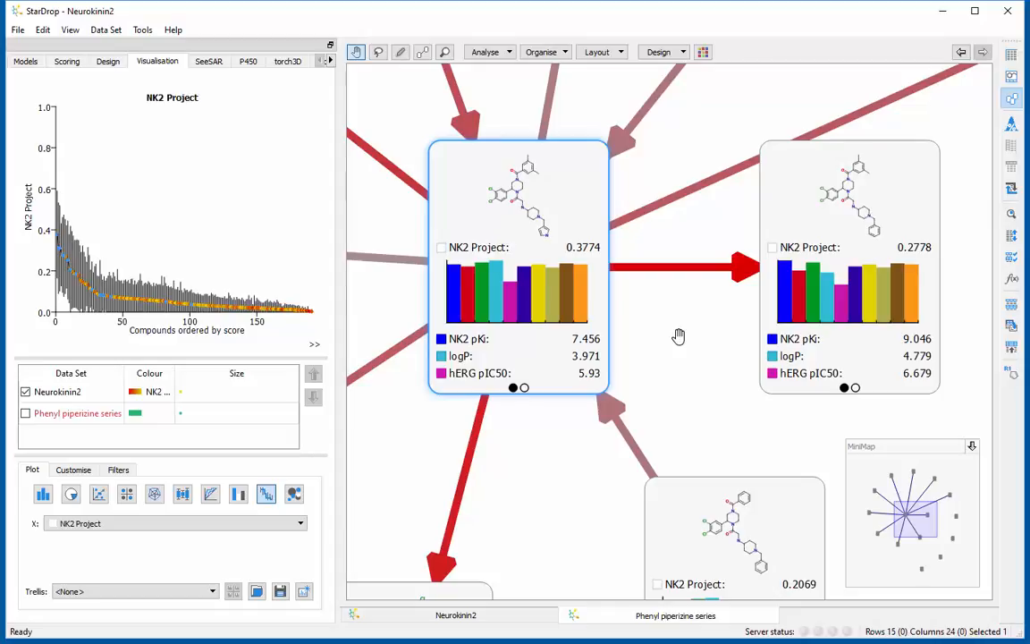
pyautogui.click(821, 219)
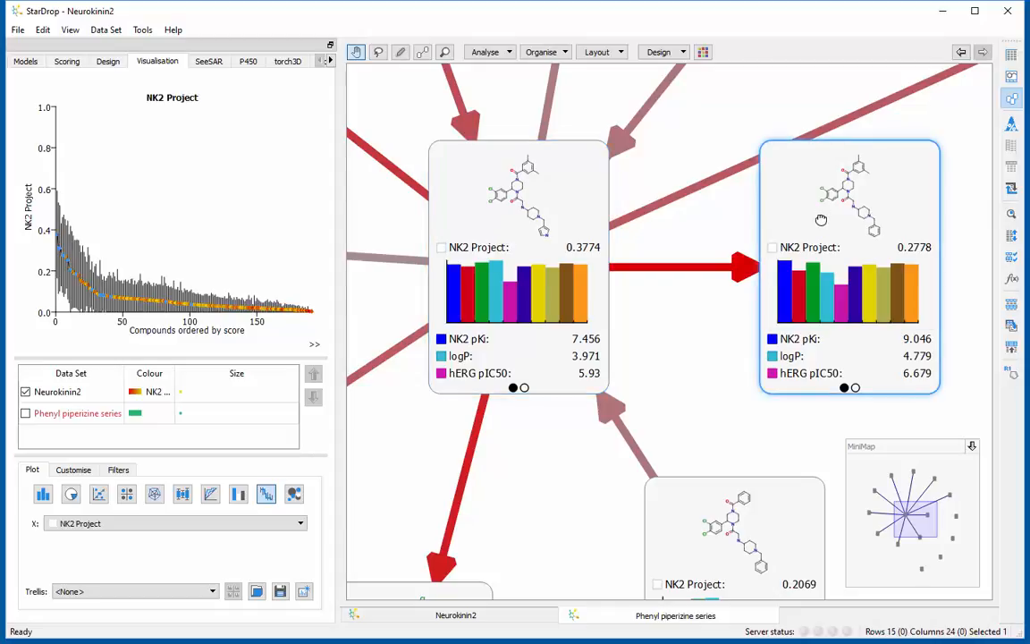
pyautogui.click(1012, 78)
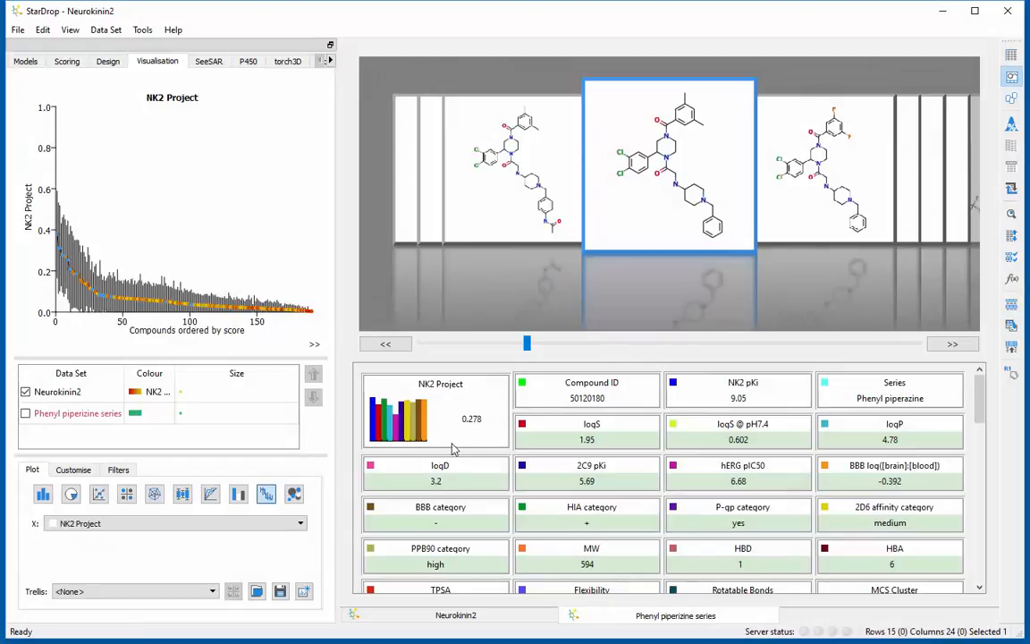
# - Colour the compound's properties by the NK2 Project score, then show its hERG pIC50 Glowing Molecule in the structure designer
pyautogui.click(411, 405)
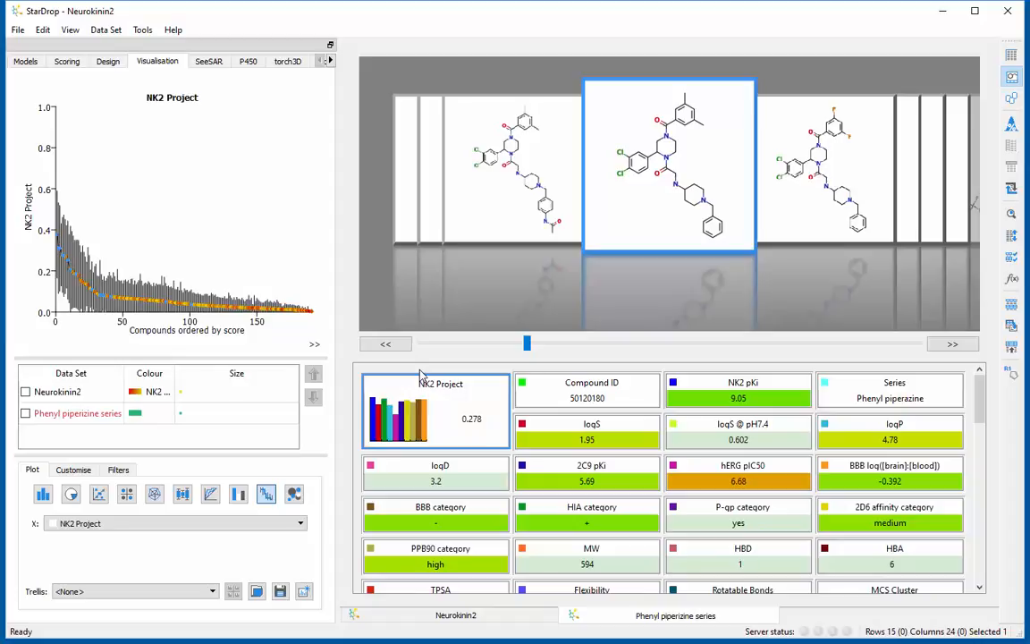
pyautogui.click(108, 61)
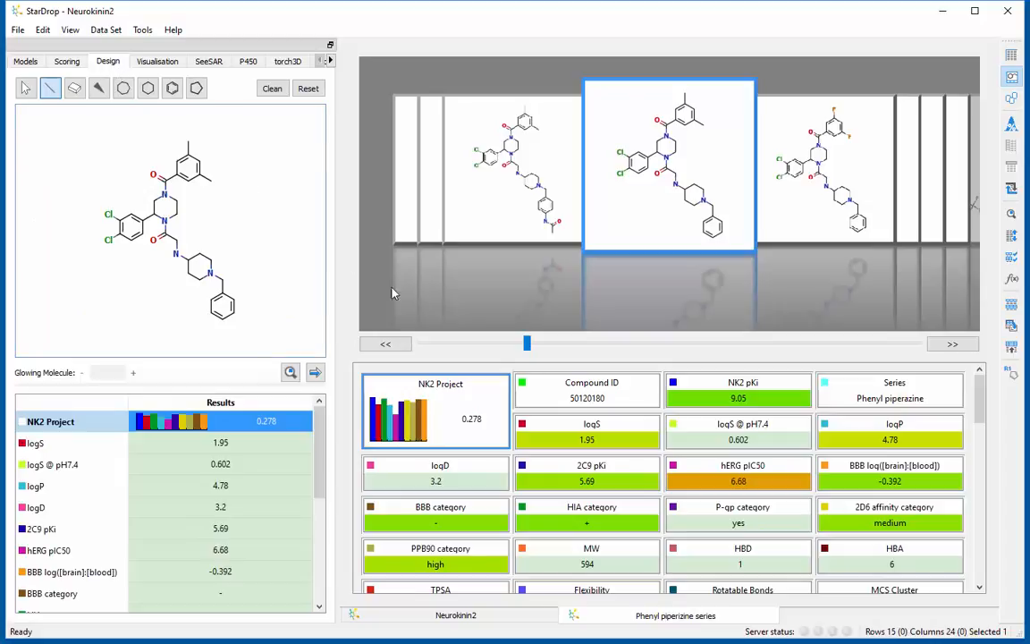
pyautogui.click(716, 469)
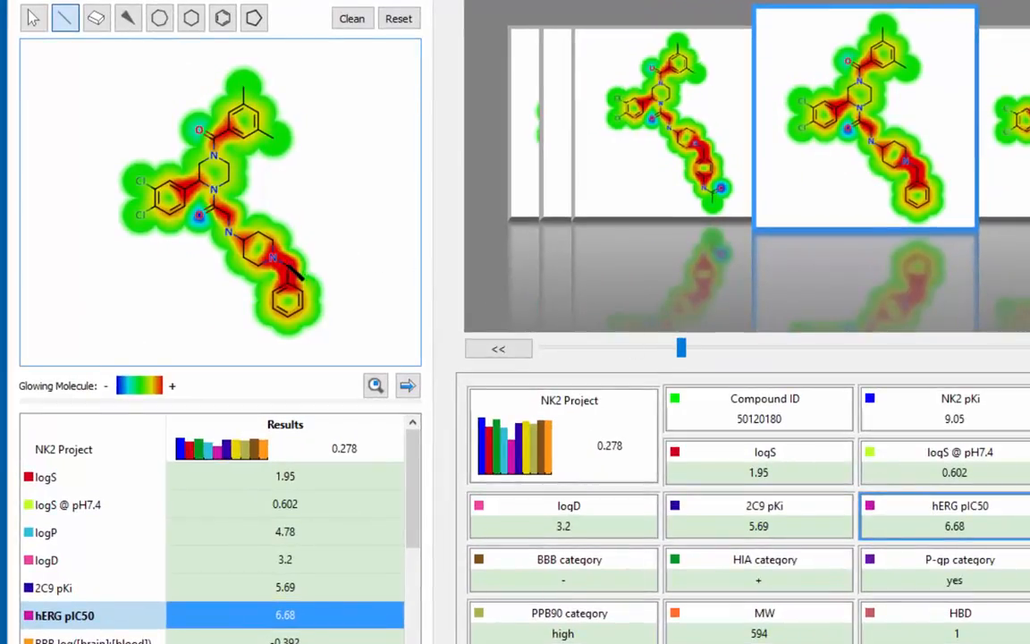
# - Add a double-bonded oxygen to the benzylic carbon beside the piperidine nitrogen, turning the amine into an amide
pyautogui.click(289, 267)
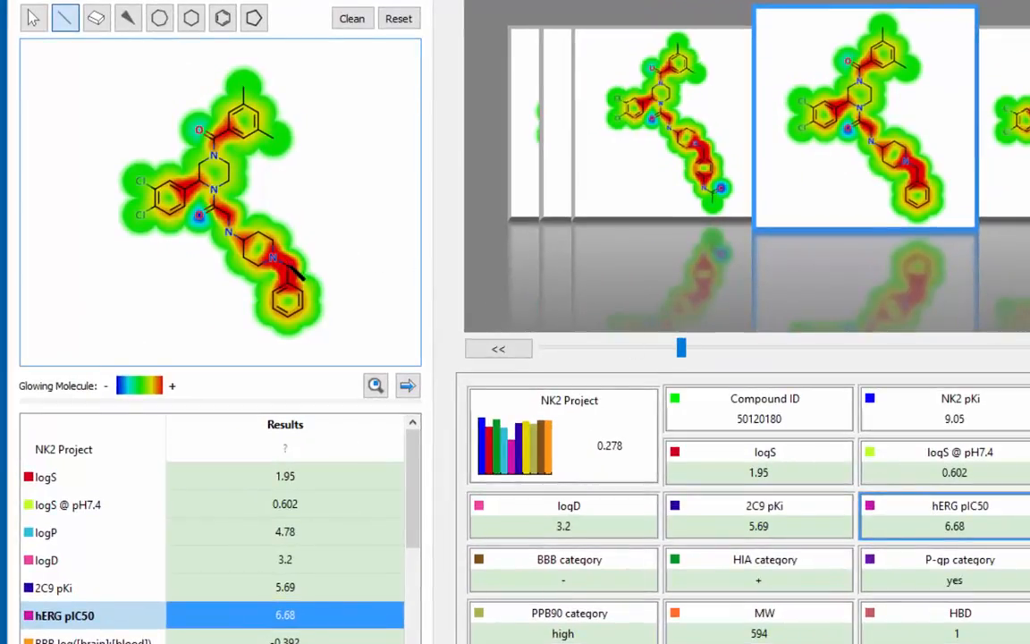
pyautogui.click(299, 261)
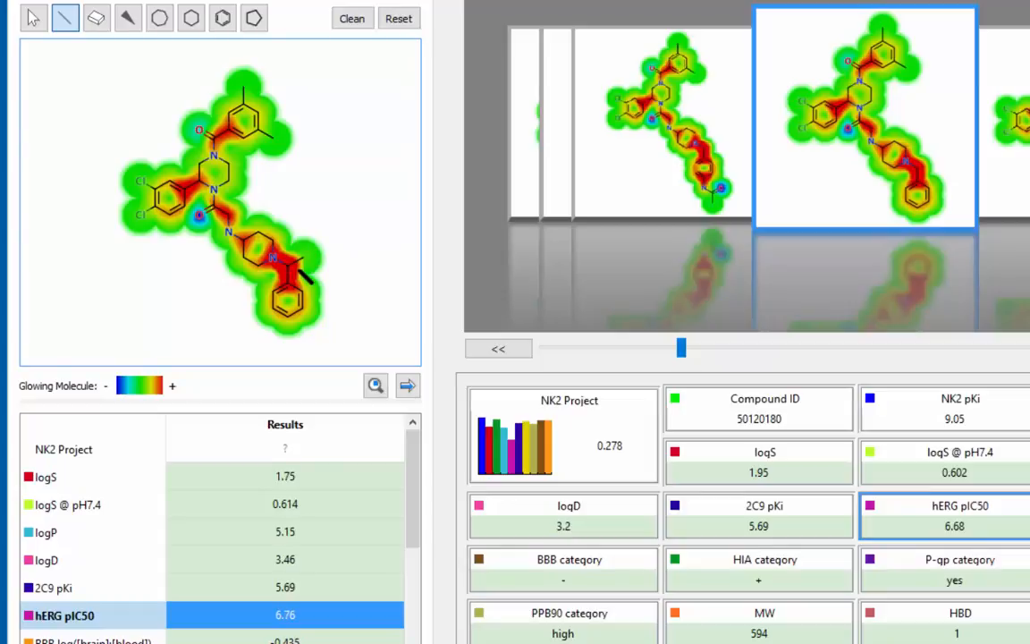
pyautogui.click(297, 263)
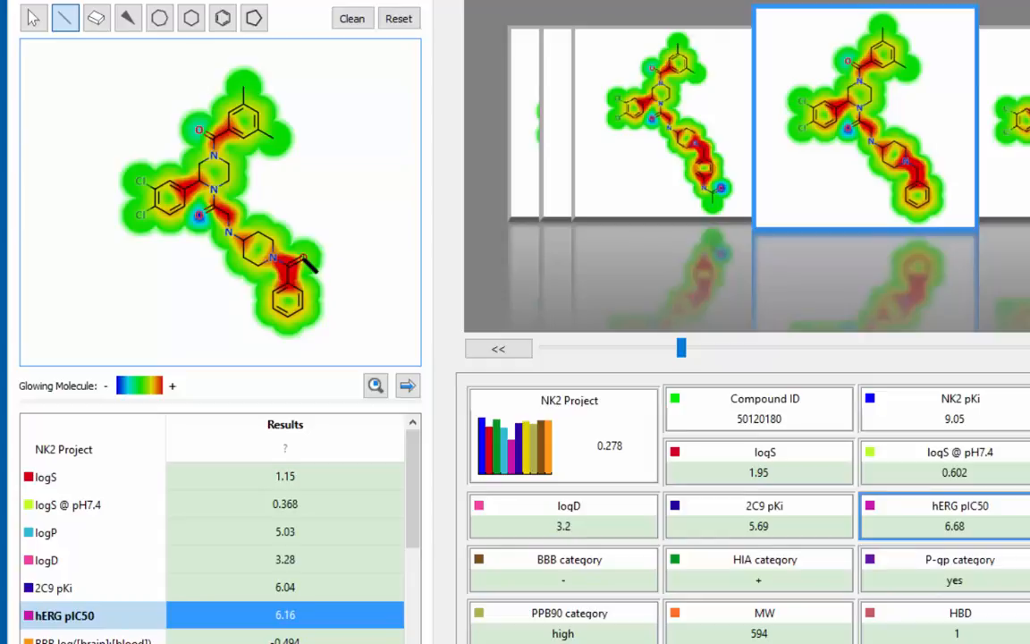
pyautogui.click(305, 258)
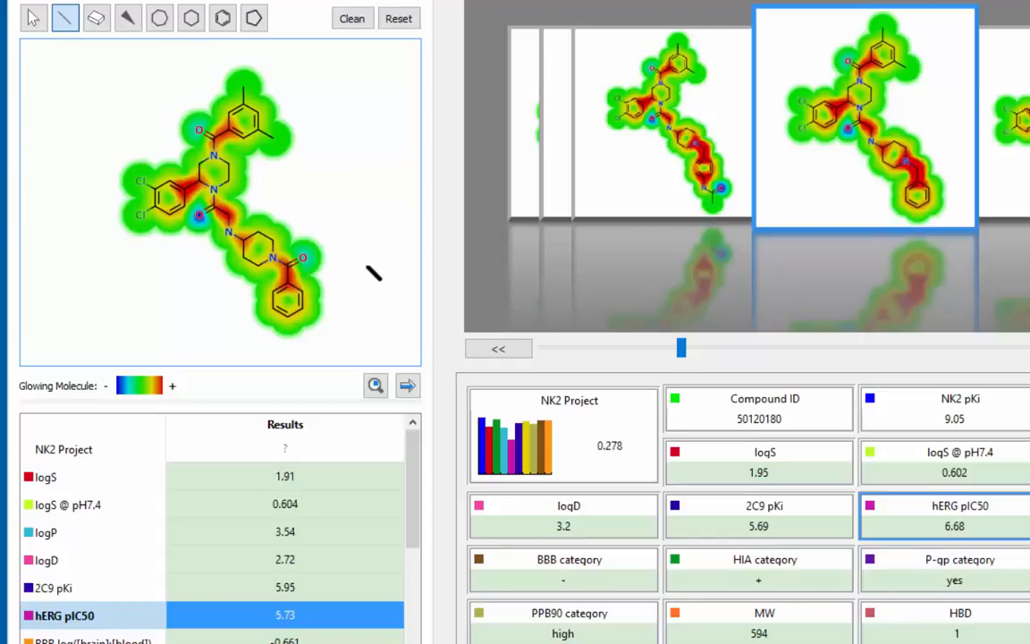